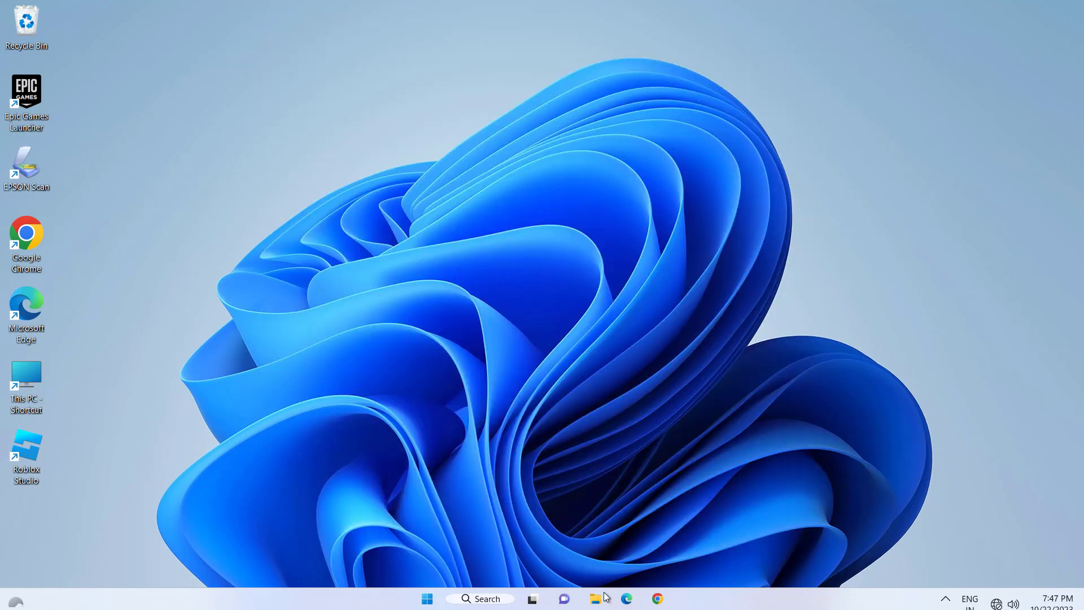
# Step: Open File Explorer and go through This PC into Local Disk (C:)
pyautogui.click(596, 599)
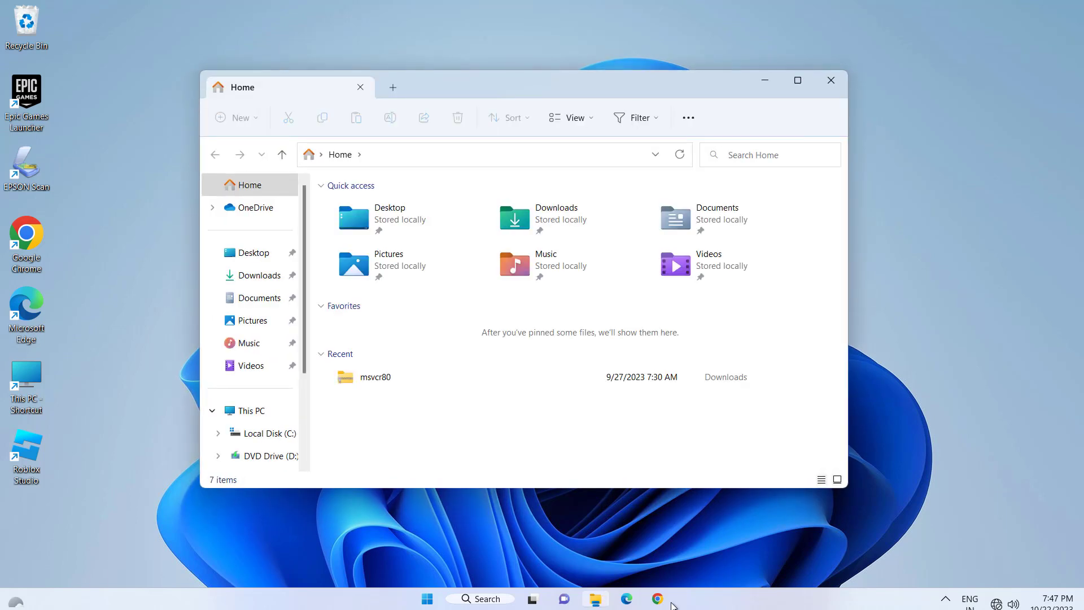
pyautogui.click(273, 414)
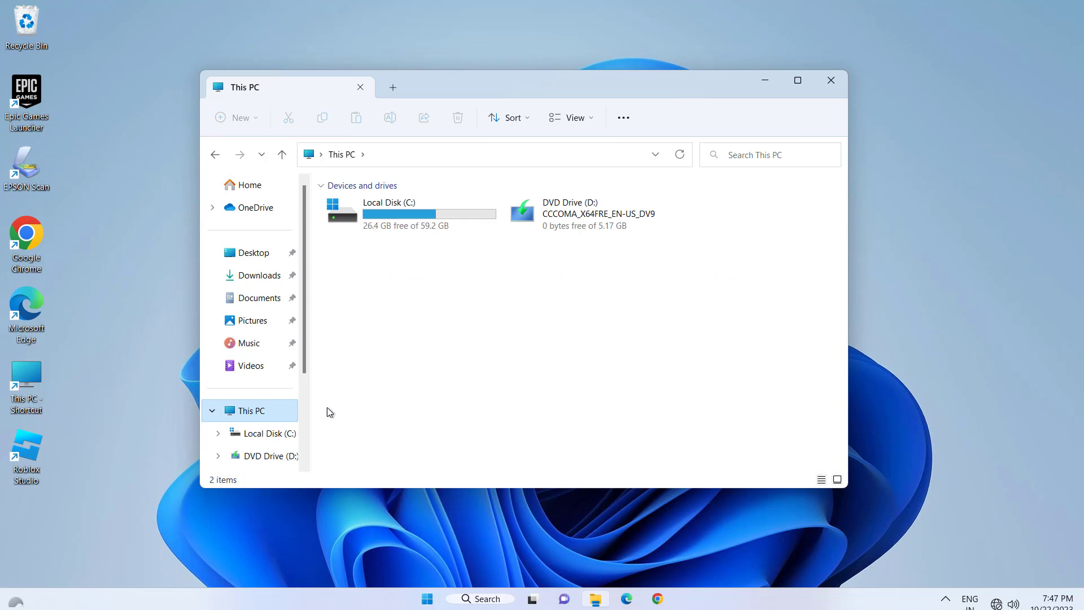
pyautogui.click(428, 223)
pyautogui.doubleClick(432, 227)
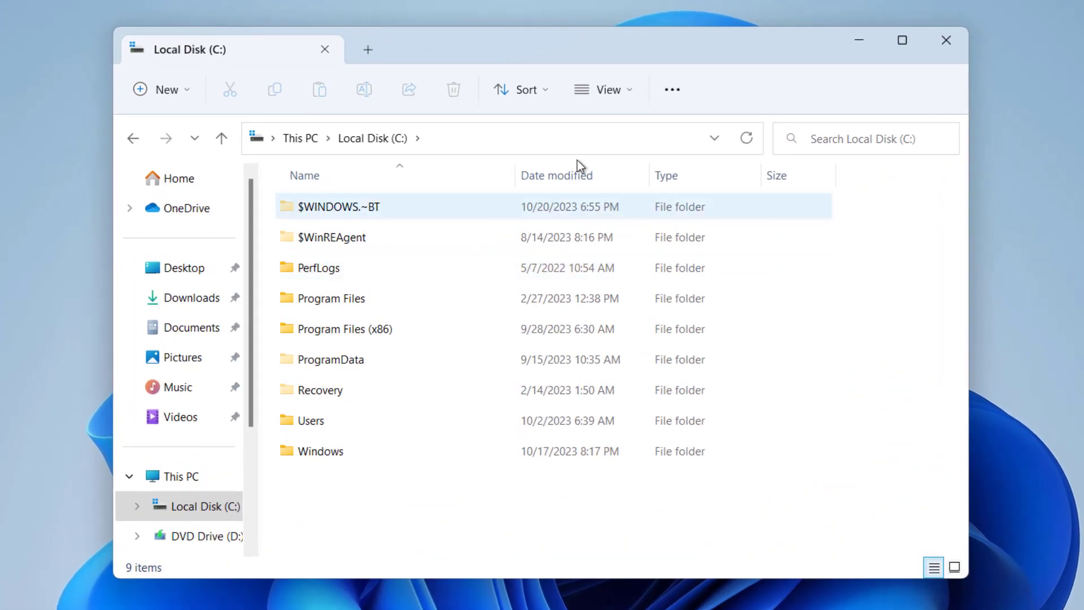
# Step: Enable 'Show hidden files, folders, and drives' in Folder Options and apply it
pyautogui.click(672, 89)
pyautogui.click(596, 395)
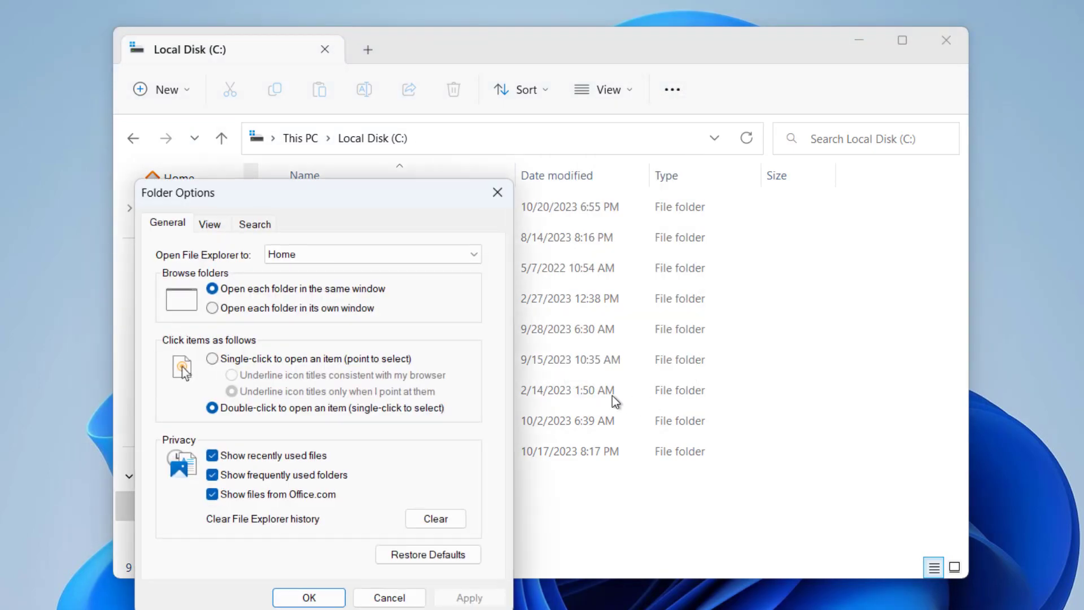
pyautogui.click(209, 224)
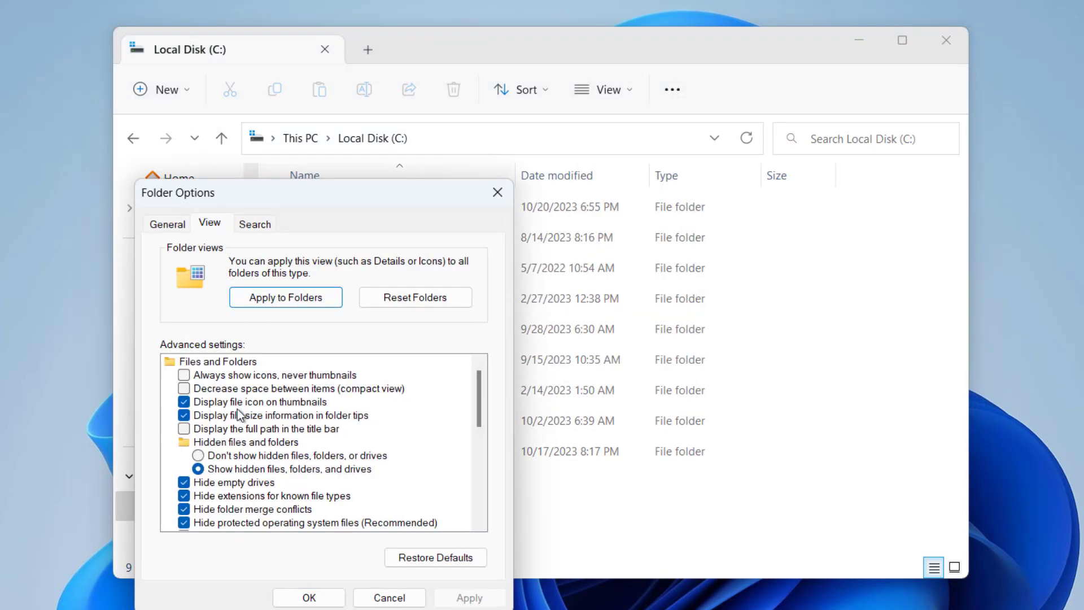
pyautogui.click(200, 469)
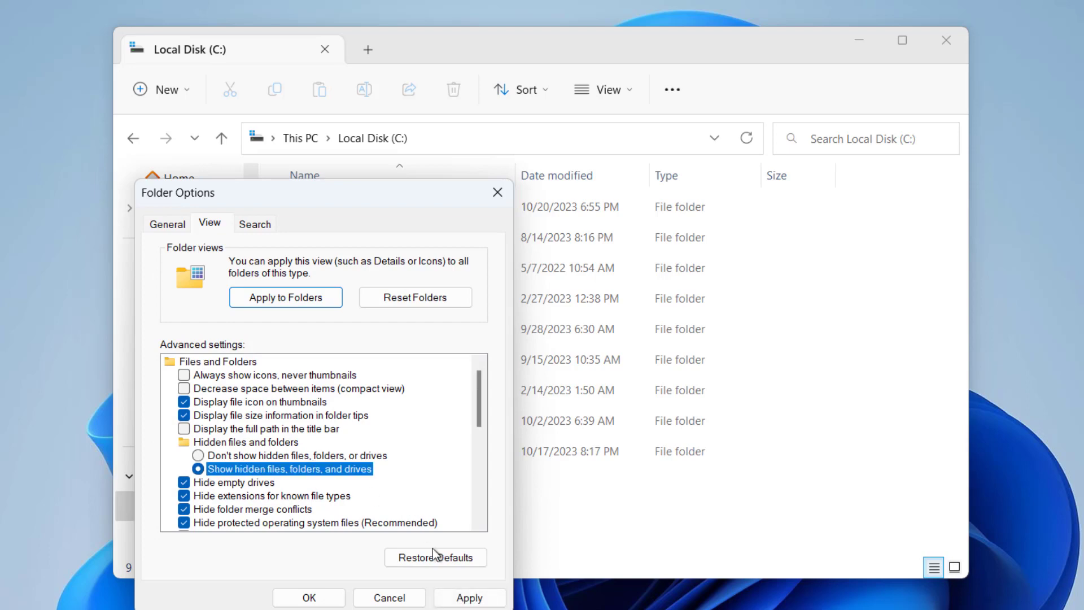
pyautogui.click(465, 595)
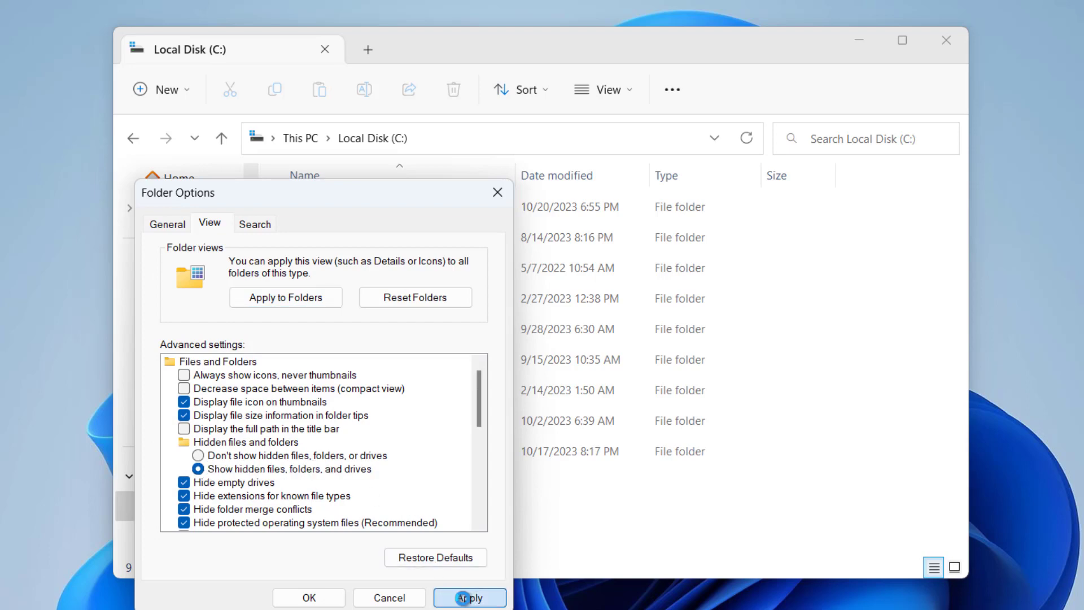
pyautogui.click(311, 596)
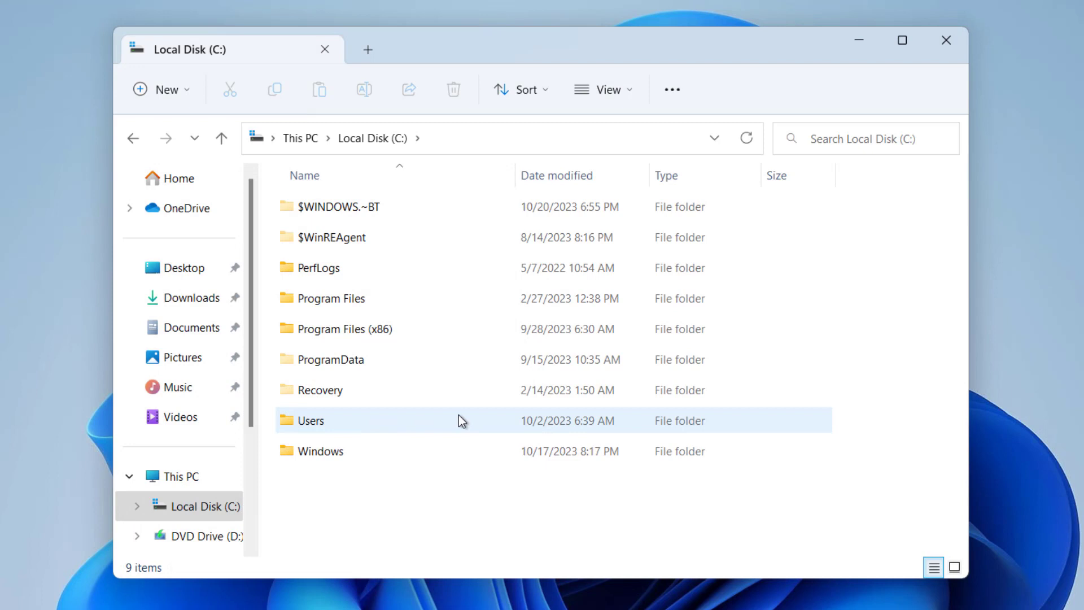
# Step: Browse from Users through the profile folder to AppData\Local\Packages
pyautogui.doubleClick(414, 423)
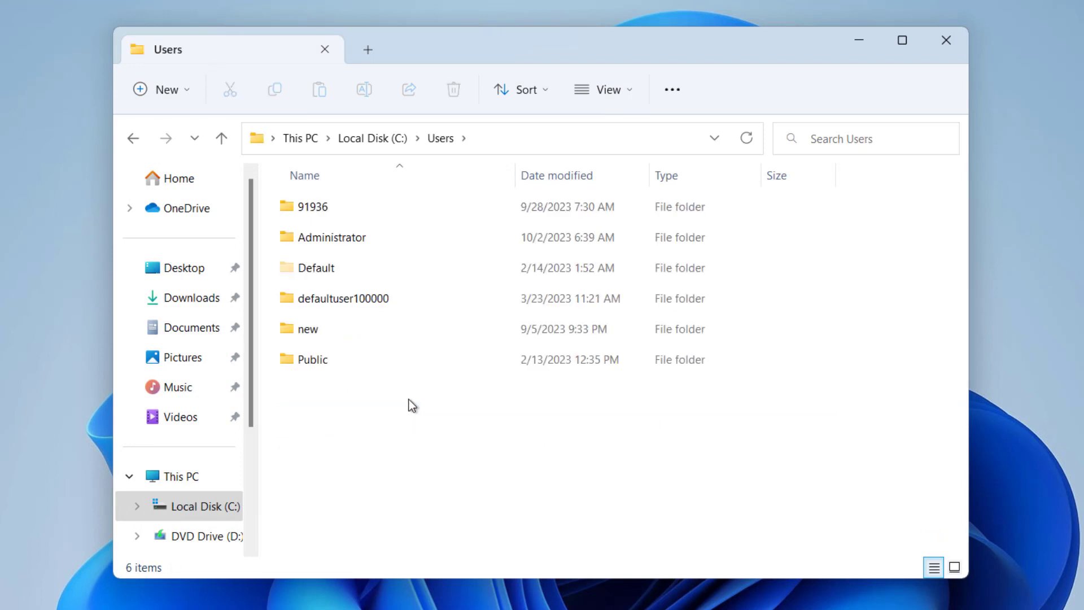
pyautogui.doubleClick(354, 205)
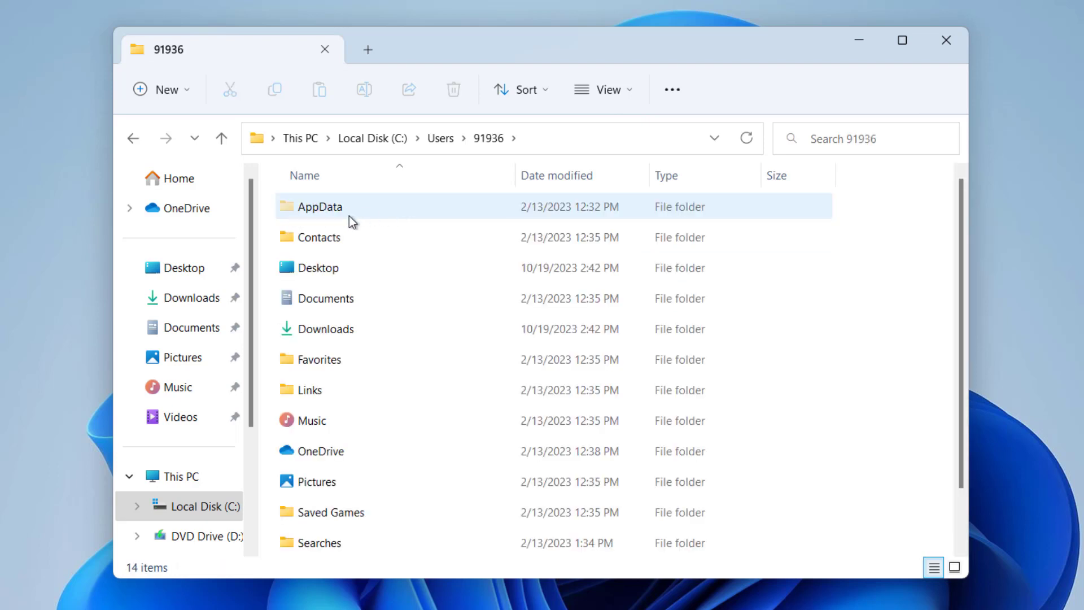
pyautogui.doubleClick(376, 208)
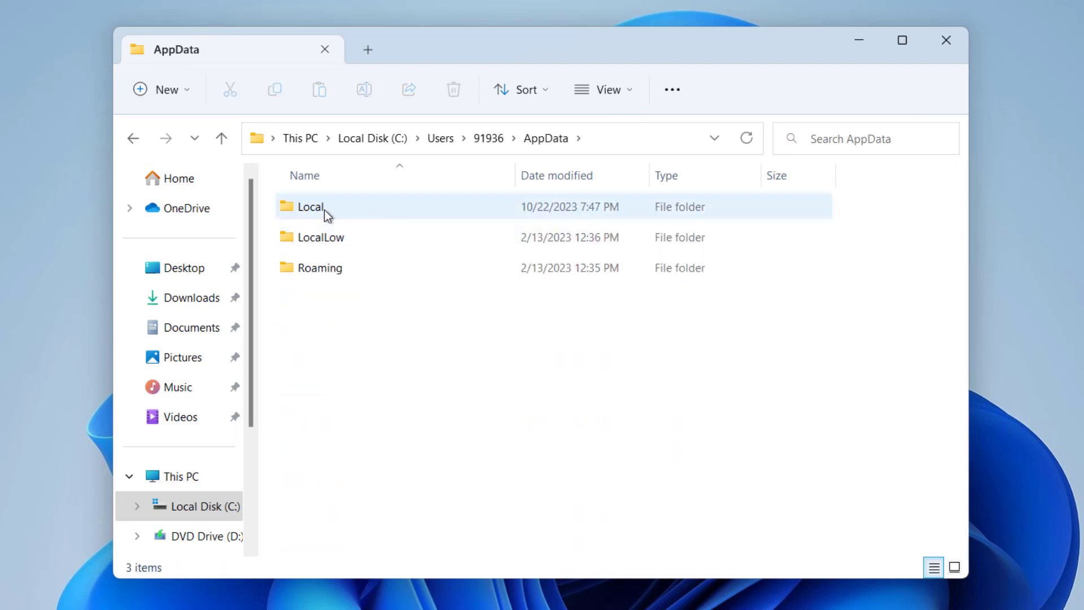
pyautogui.doubleClick(340, 204)
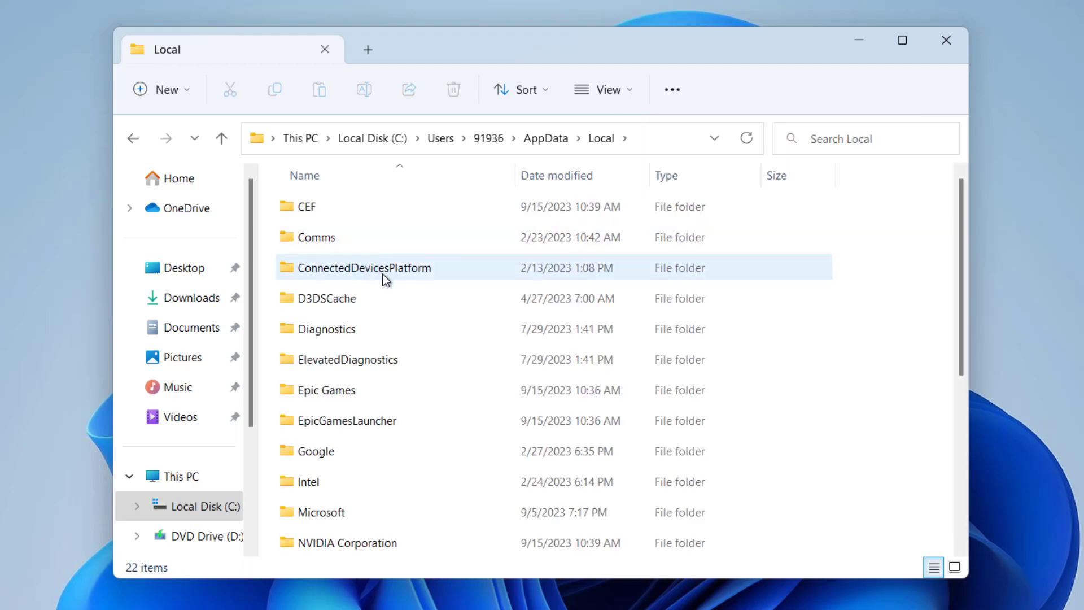
pyautogui.scroll(-3, 382, 272)
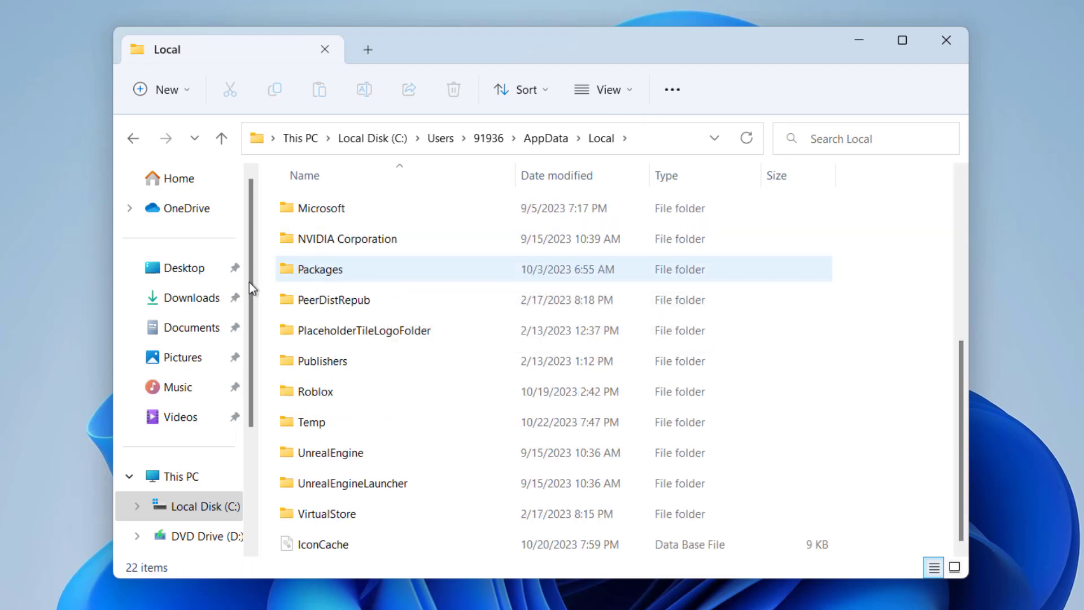
pyautogui.doubleClick(366, 268)
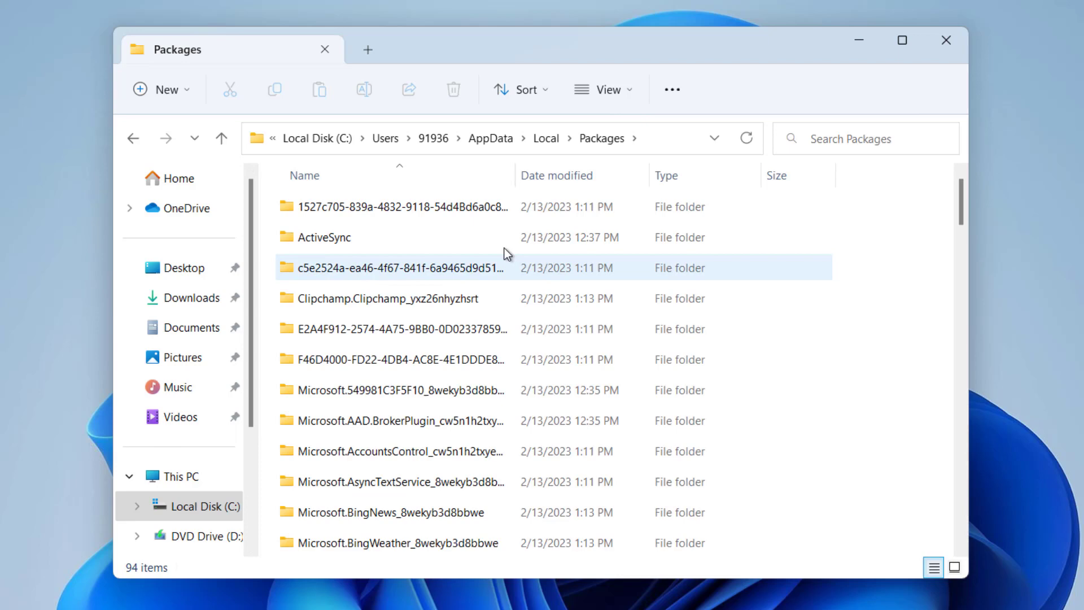
# Step: Search Packages for the pasted Microsoft.AAD.BrokerPlugin package name
pyautogui.click(833, 145)
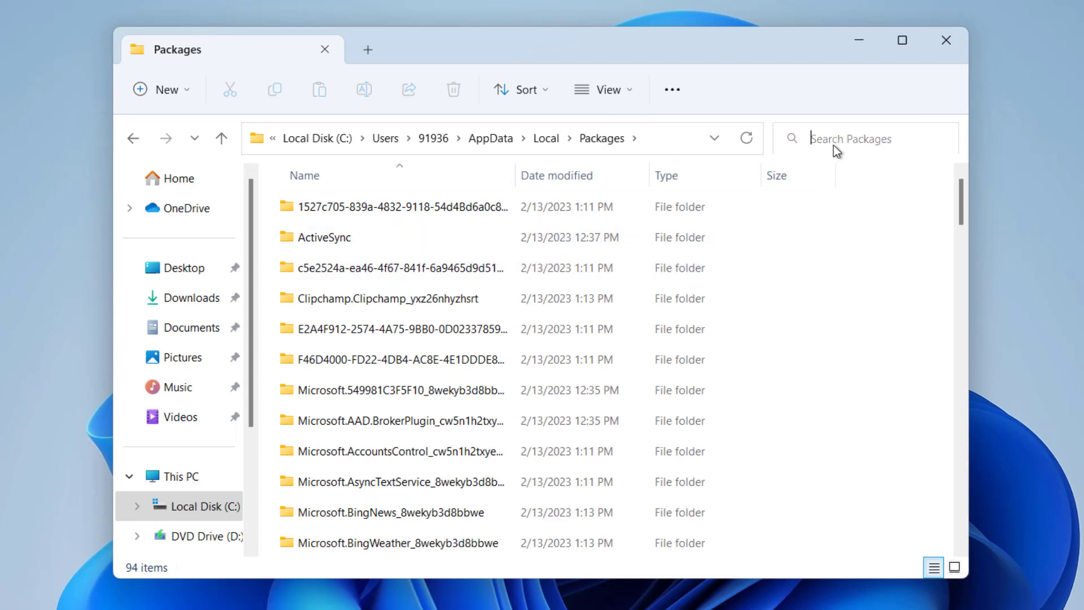
pyautogui.hotkey('ctrl', 'v')
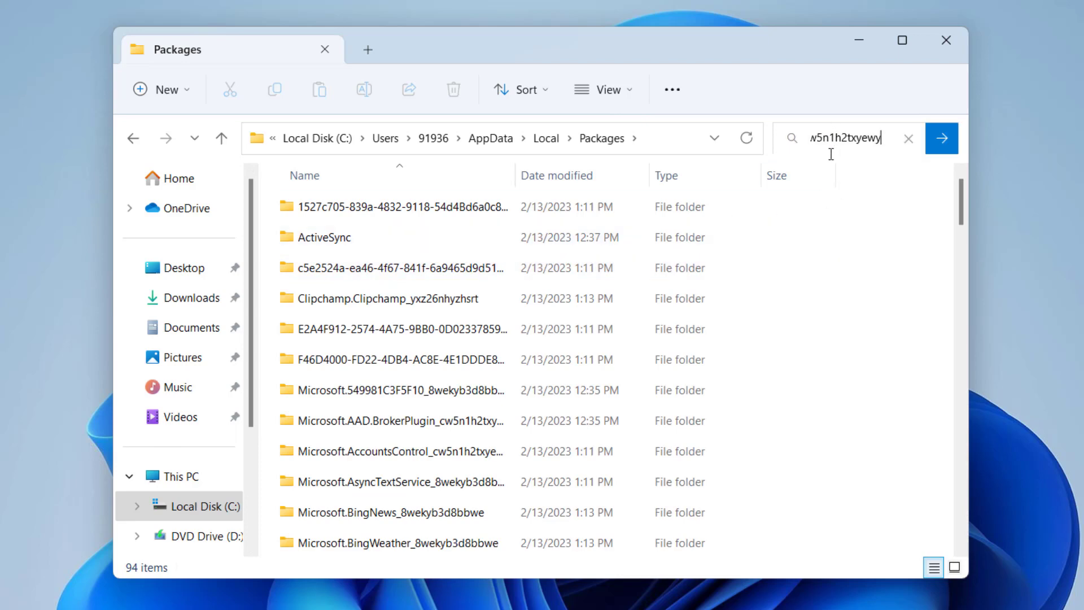
pyautogui.click(933, 141)
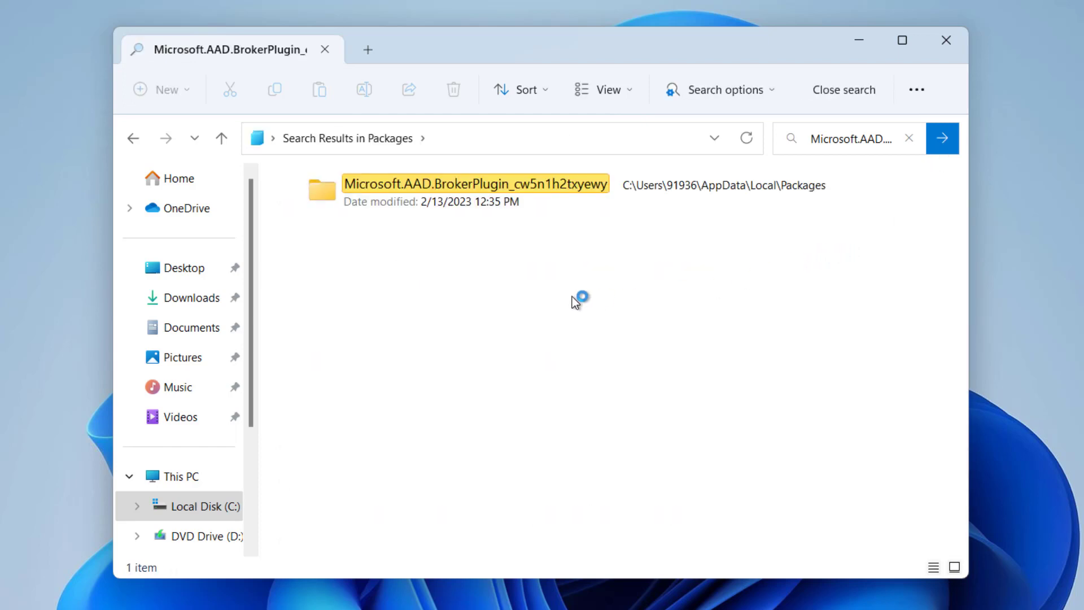
# Step: Try adding '.old' to Microsoft.AAD.BrokerPlugin_cw5n1h2txyewy's name; Windows refuses, folder in use
pyautogui.click(471, 186)
pyautogui.rightClick(472, 186)
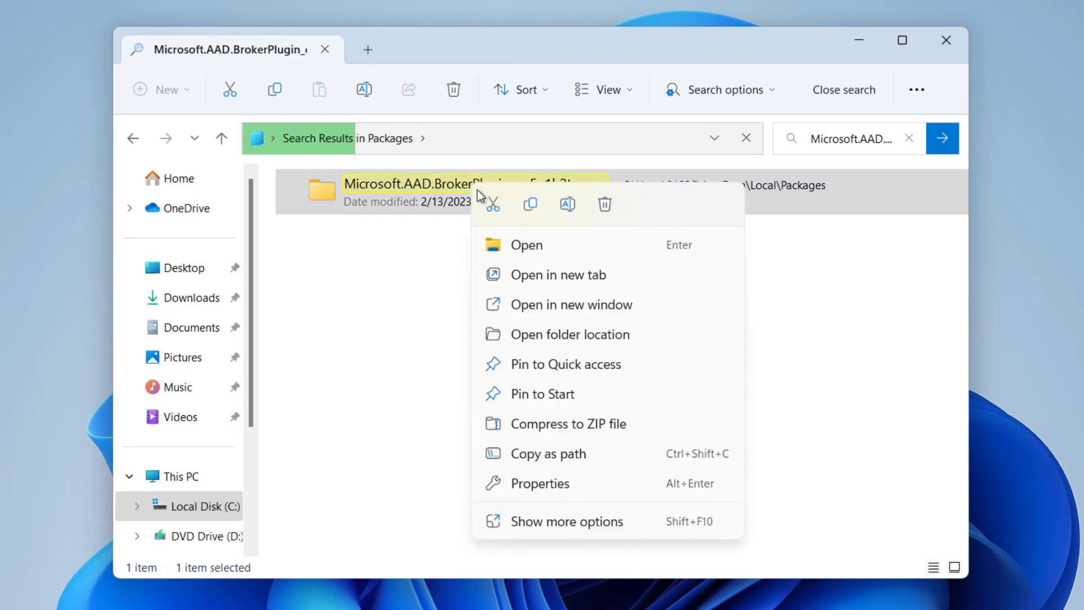
pyautogui.click(568, 203)
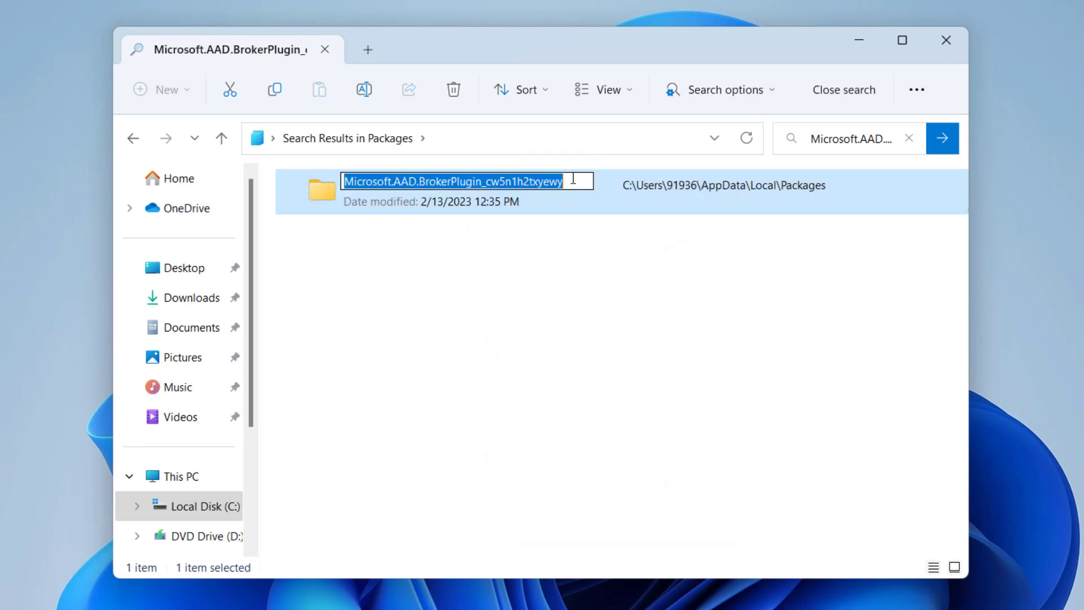
pyautogui.click(566, 181)
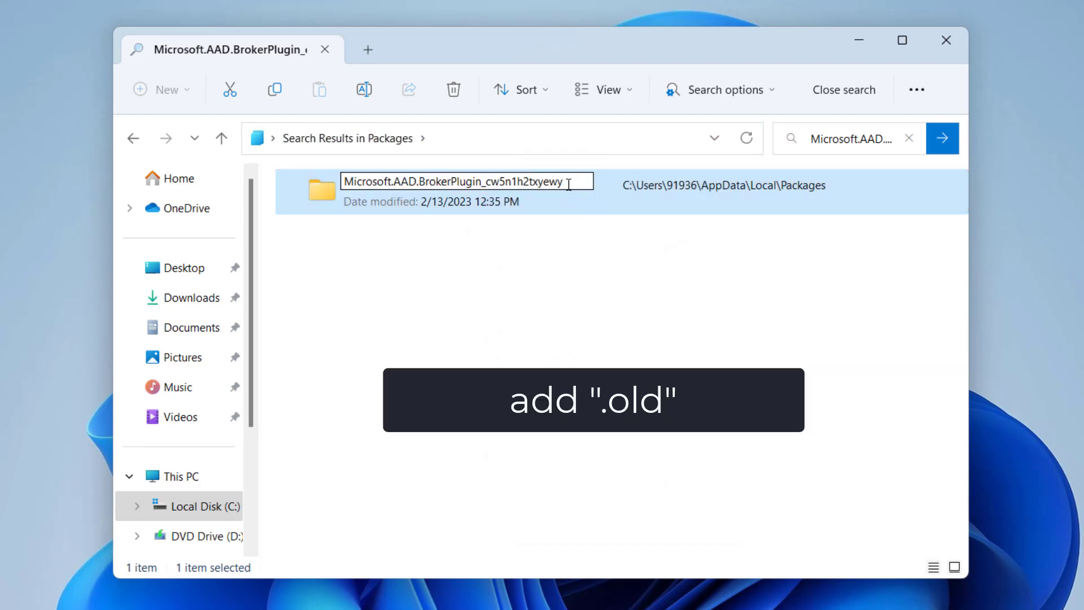
pyautogui.write('.')
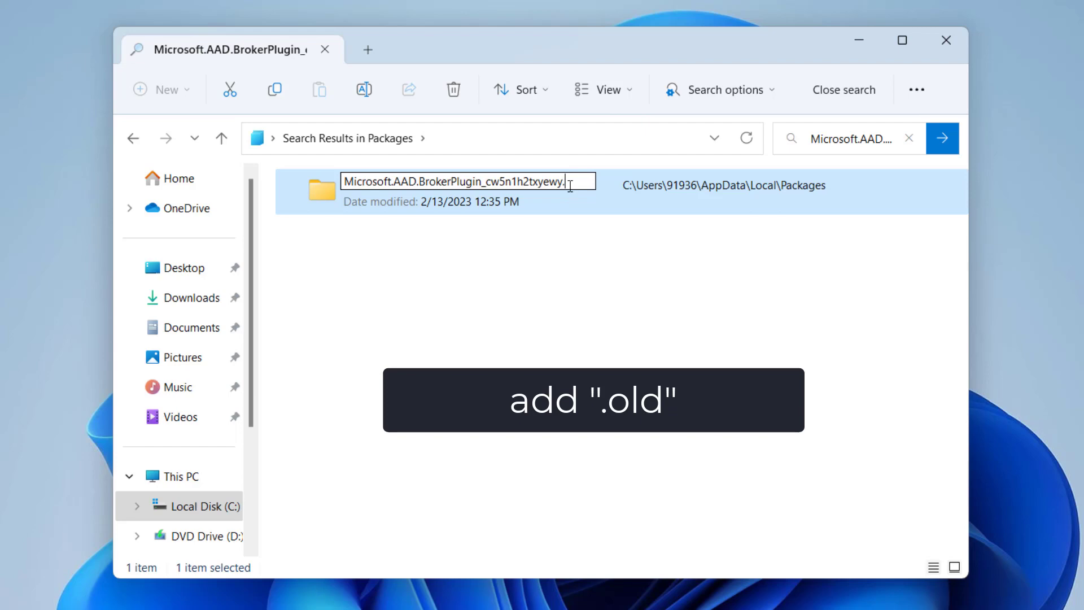
pyautogui.write('old')
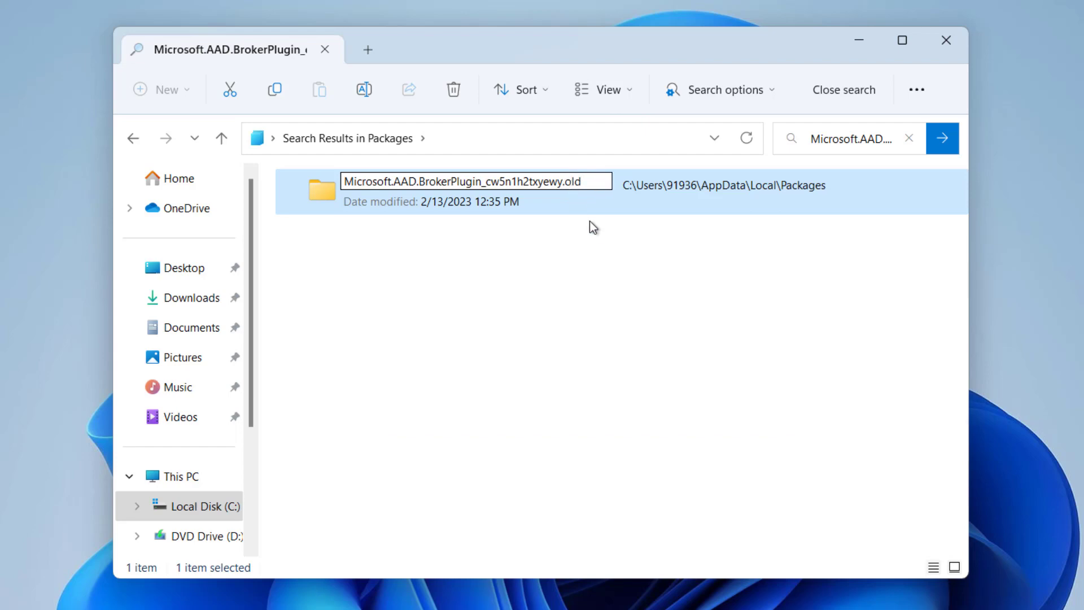
pyautogui.press('Return')
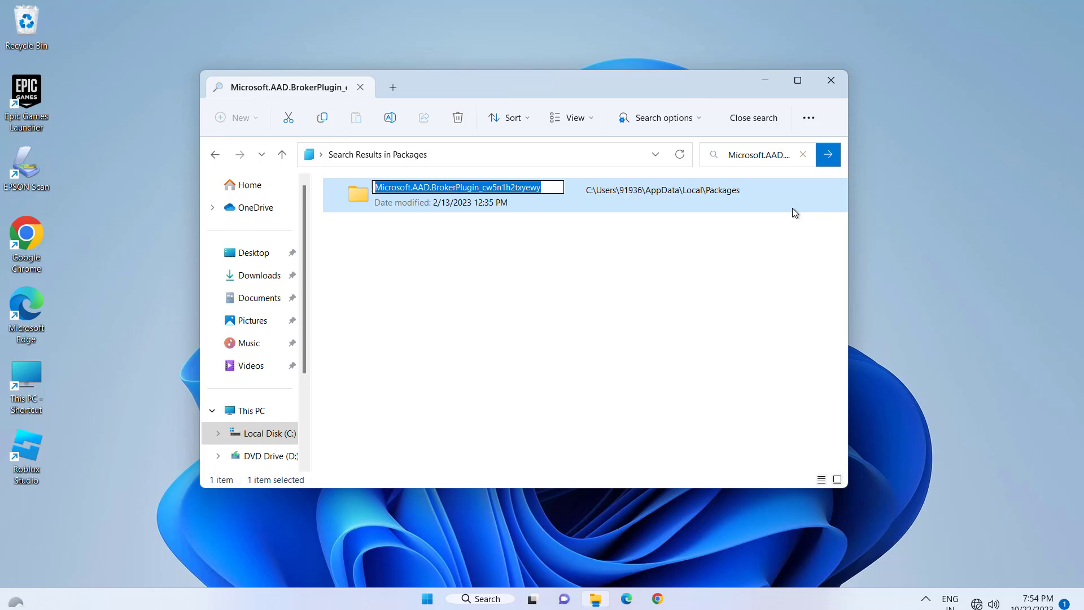
# Step: Minimize the Explorer search window, restore it, then minimize it again
pyautogui.click(759, 80)
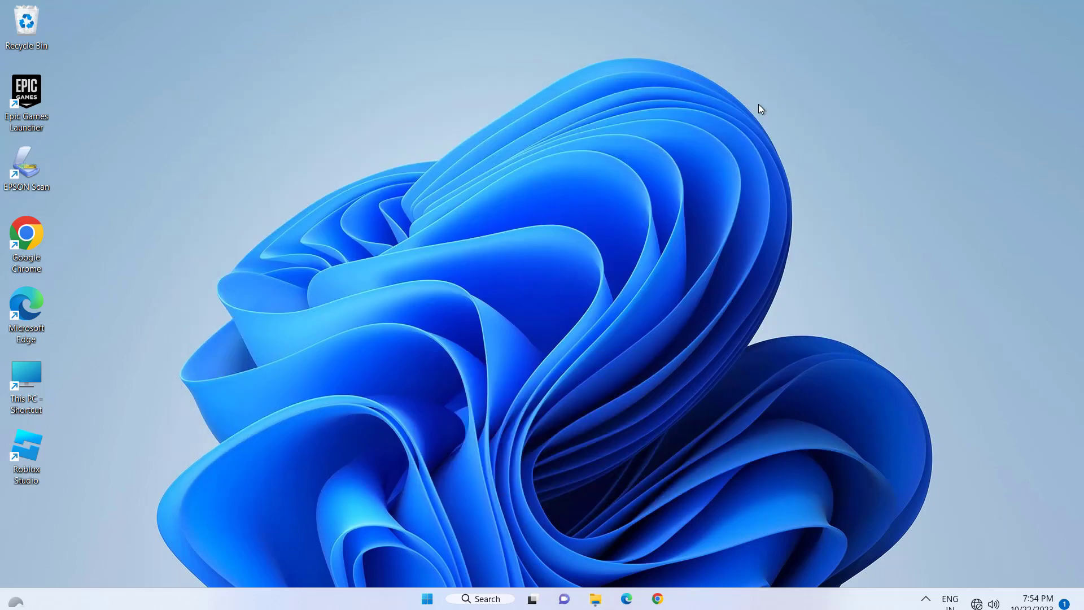
pyautogui.click(596, 599)
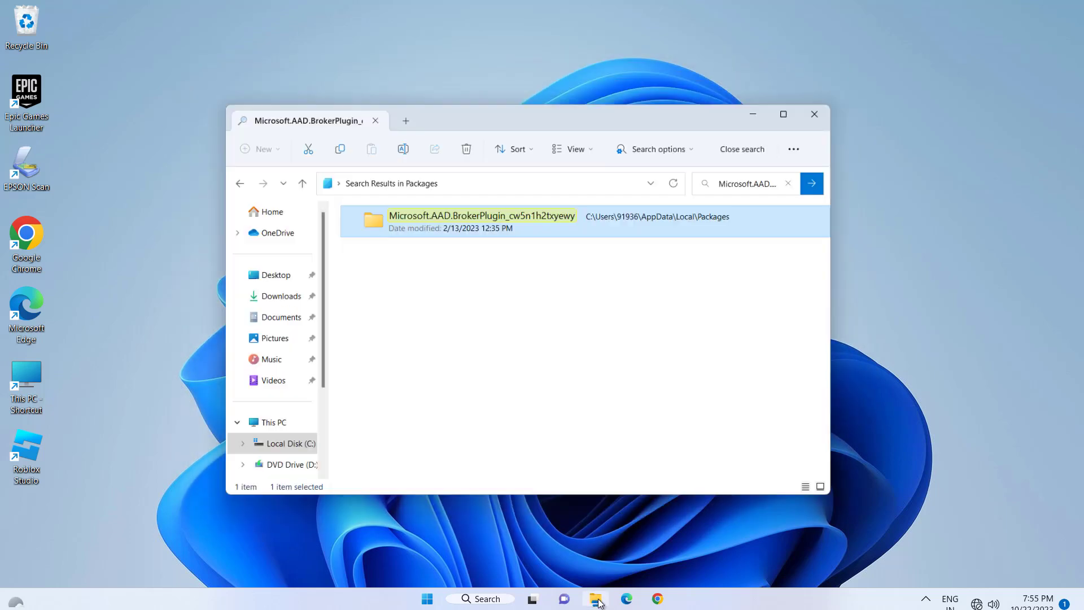
pyautogui.click(765, 82)
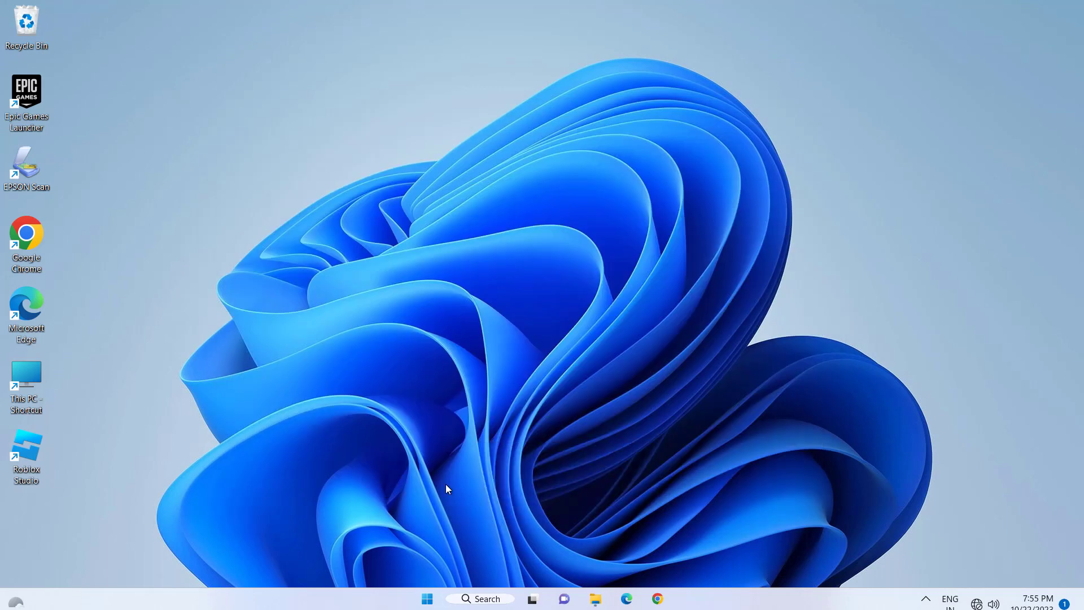
# Step: Launch resmon.exe from the Run box, moved to the screen centre
pyautogui.click(483, 599)
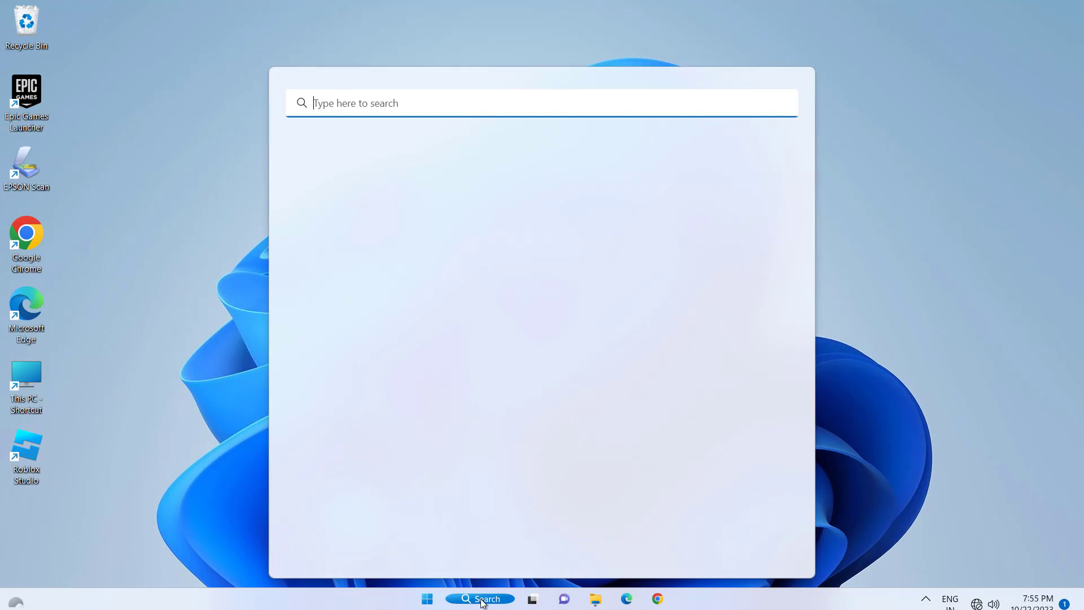
pyautogui.write('run')
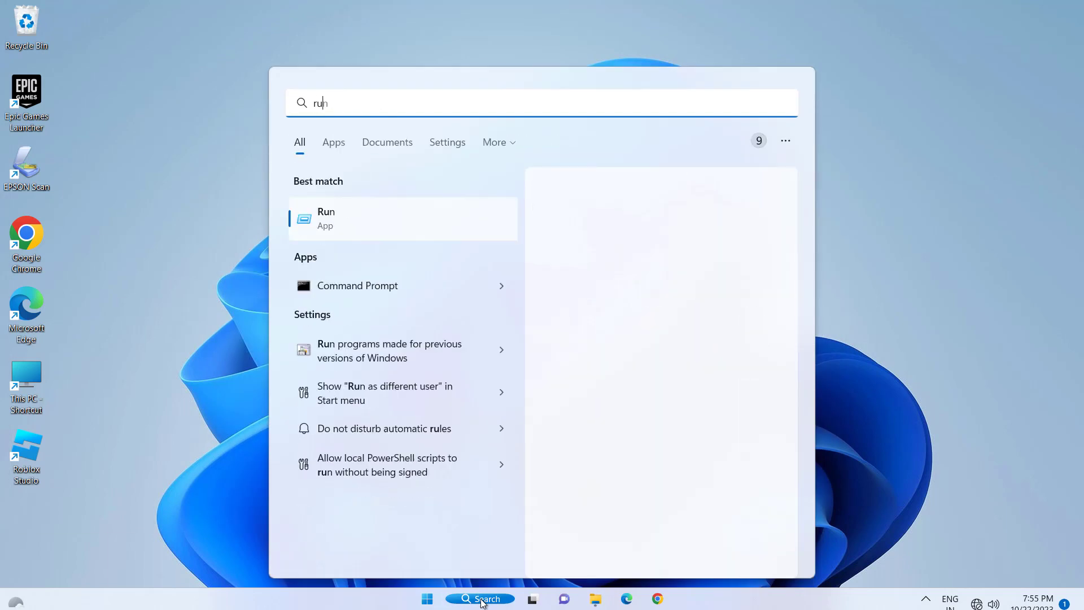
pyautogui.click(394, 226)
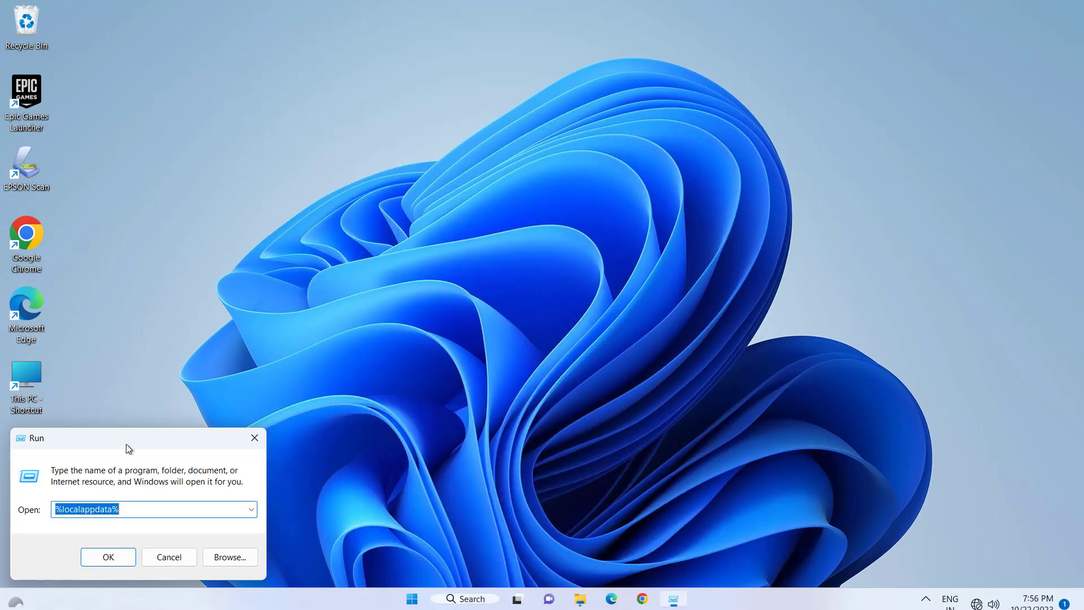
pyautogui.moveTo(126, 444); pyautogui.dragTo(508, 143)
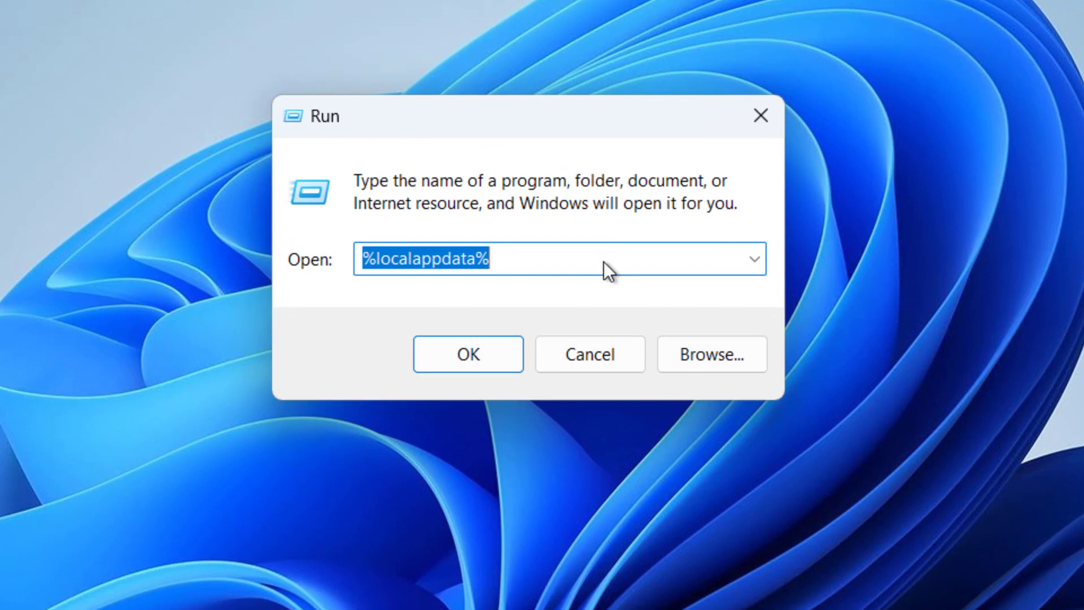
pyautogui.write('resm')
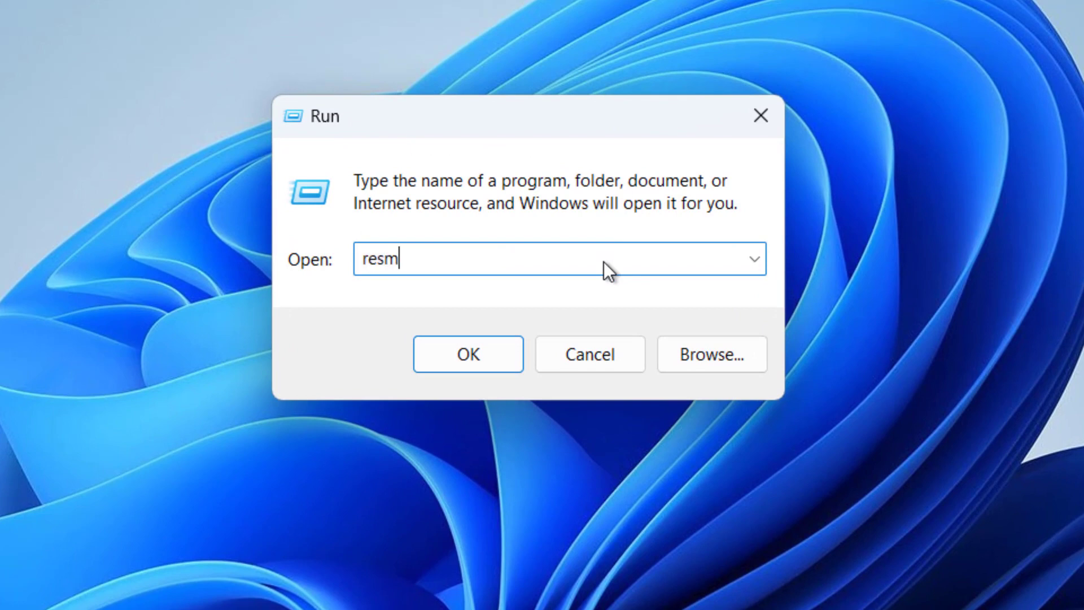
pyautogui.write('on')
pyautogui.write('.e')
pyautogui.write('xe')
pyautogui.press('Return')
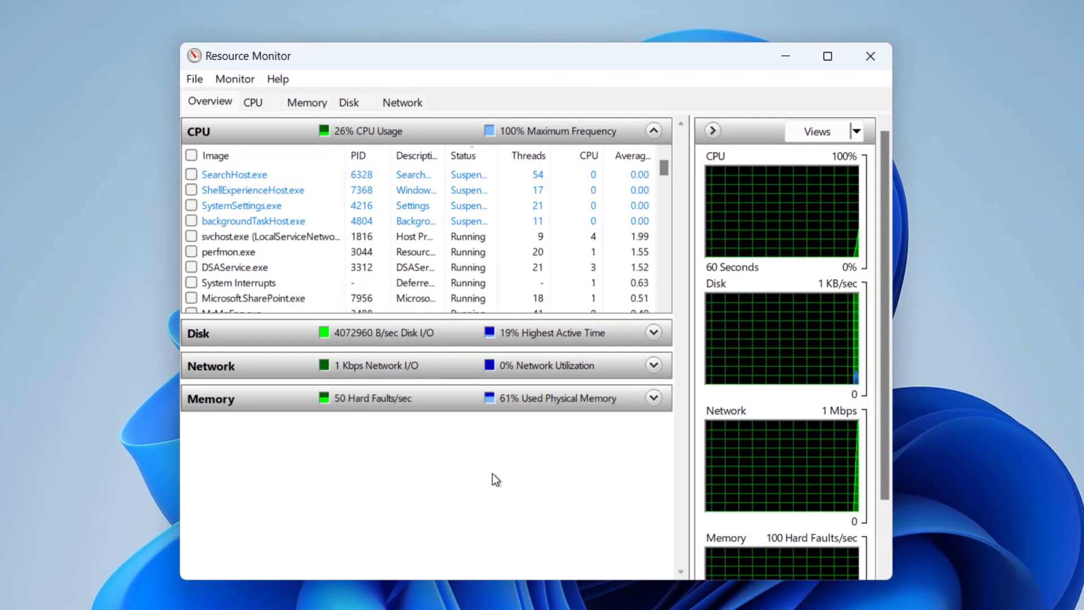
# Step: Search the CPU tab's Associated Handles for the pasted BrokerPlugin folder name
pyautogui.click(252, 102)
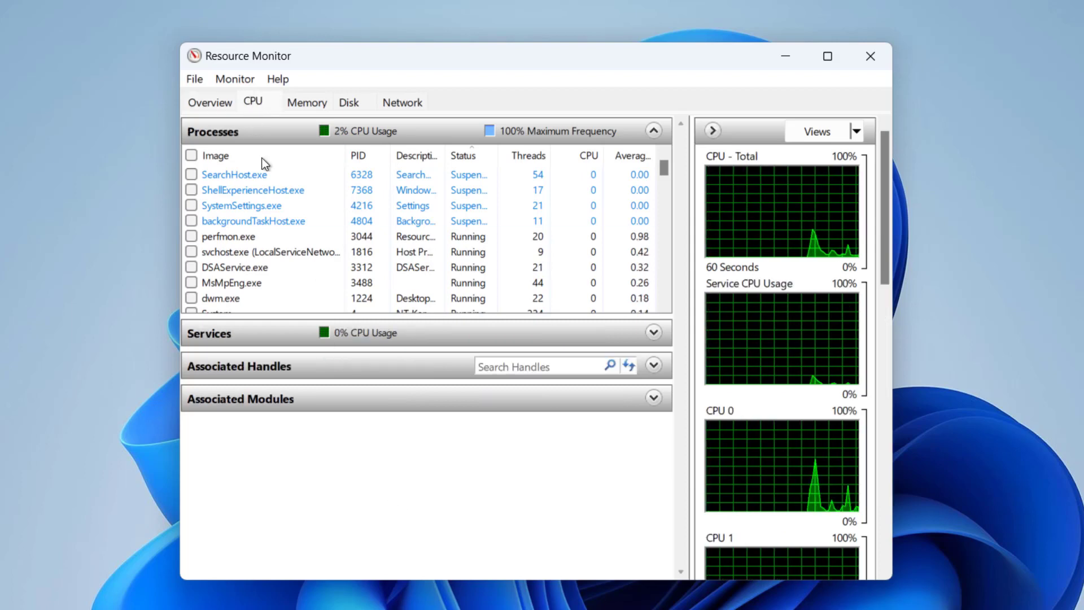
pyautogui.click(278, 367)
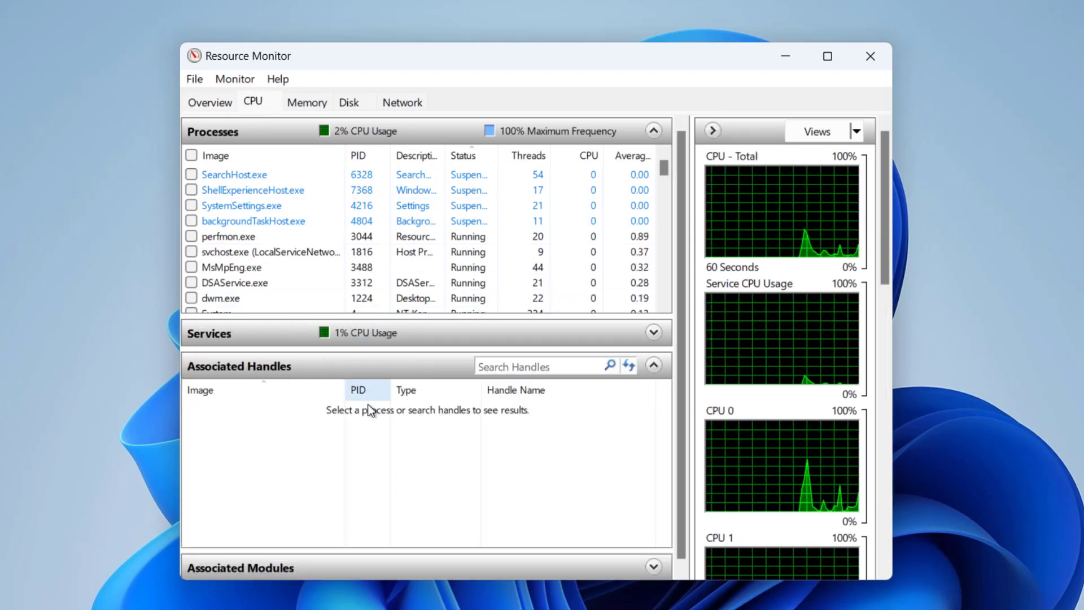
pyautogui.click(515, 366)
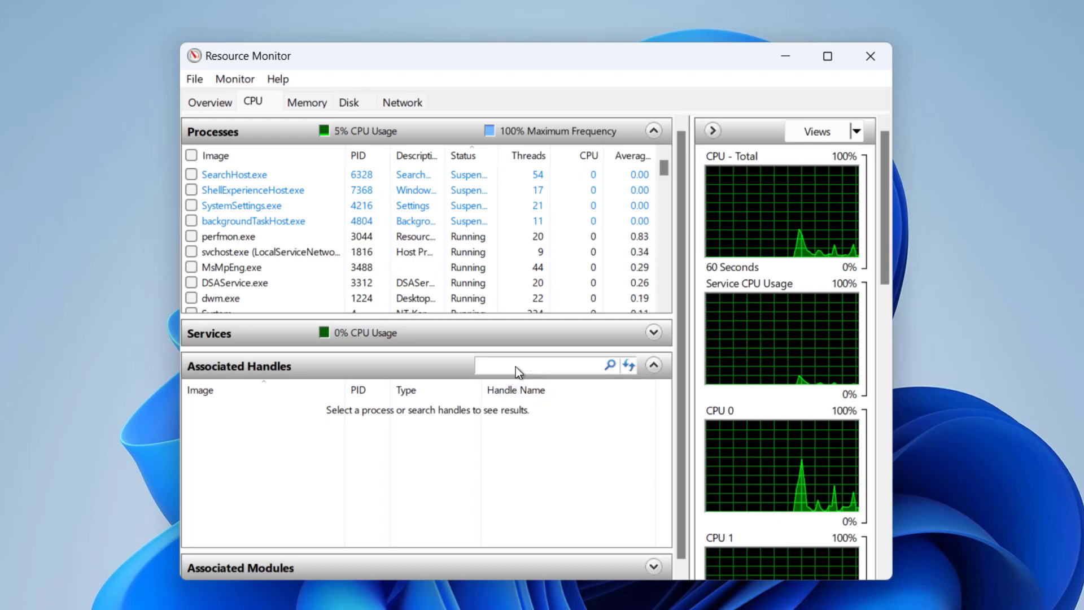
pyautogui.hotkey('ctrl', 'v')
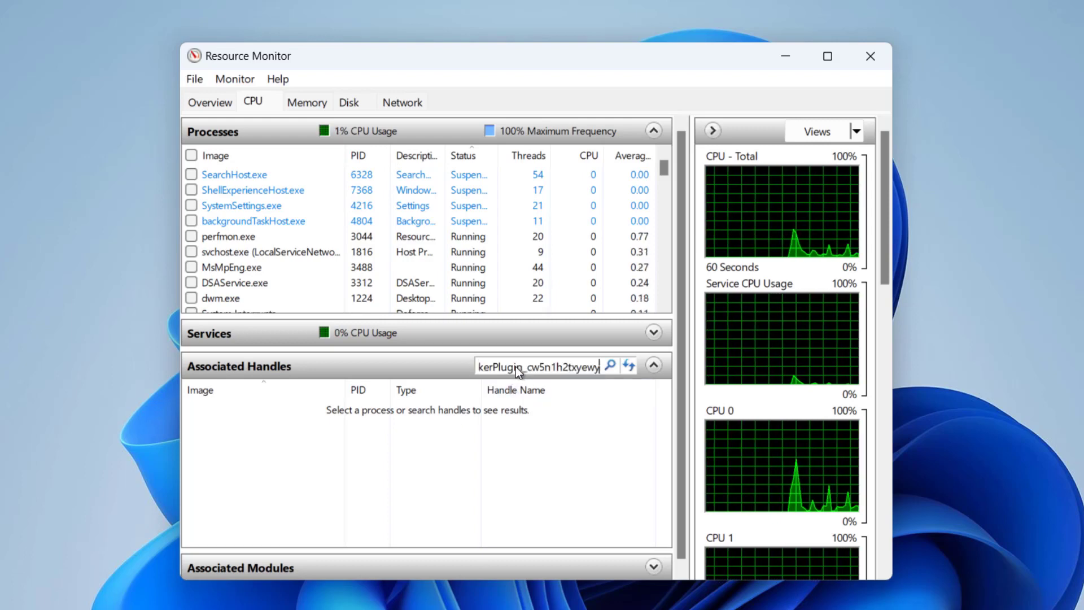
pyautogui.press('Return')
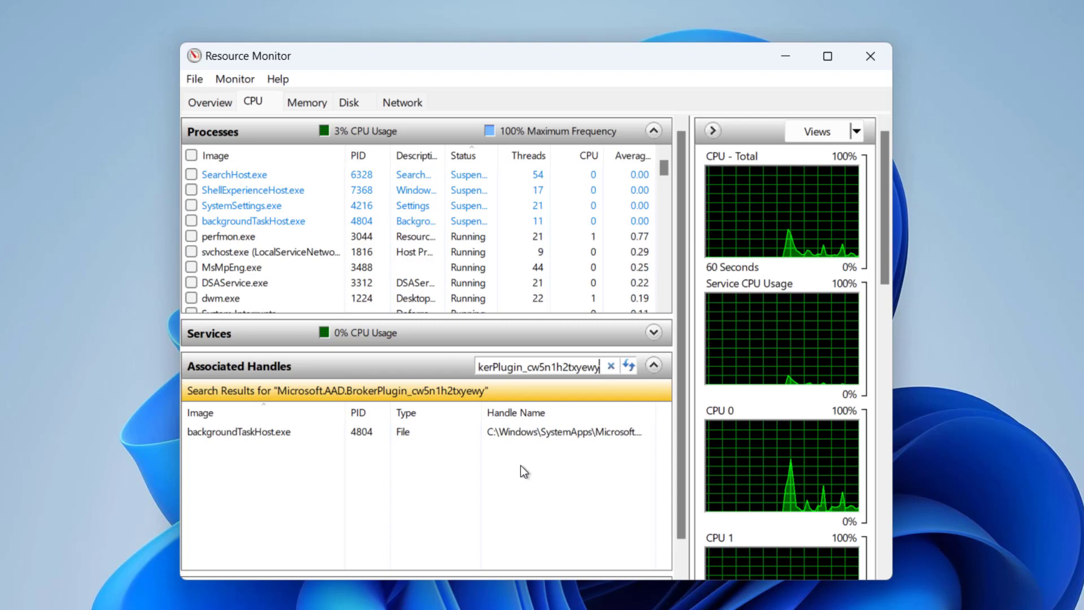
# Step: End backgroundTaskHost.exe (PID 4804) from its handle row and confirm
pyautogui.click(488, 431)
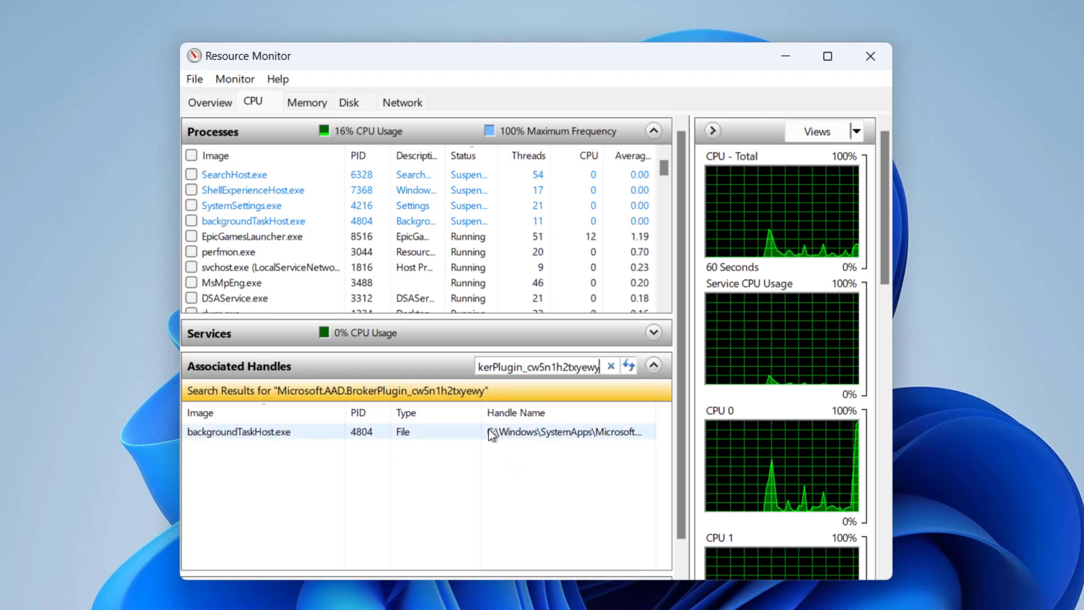
pyautogui.rightClick(488, 432)
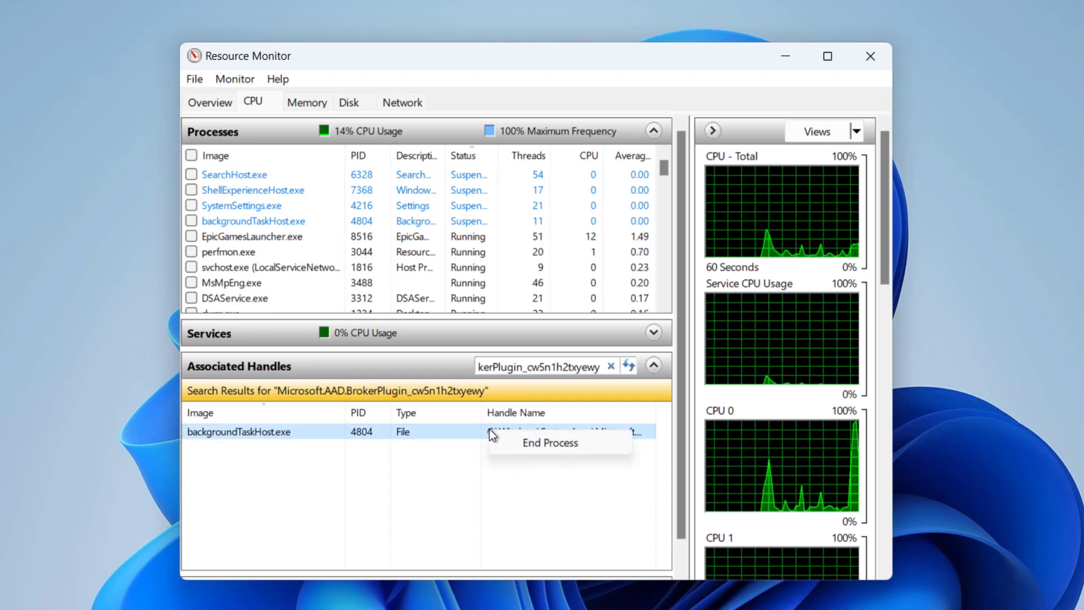
pyautogui.click(547, 443)
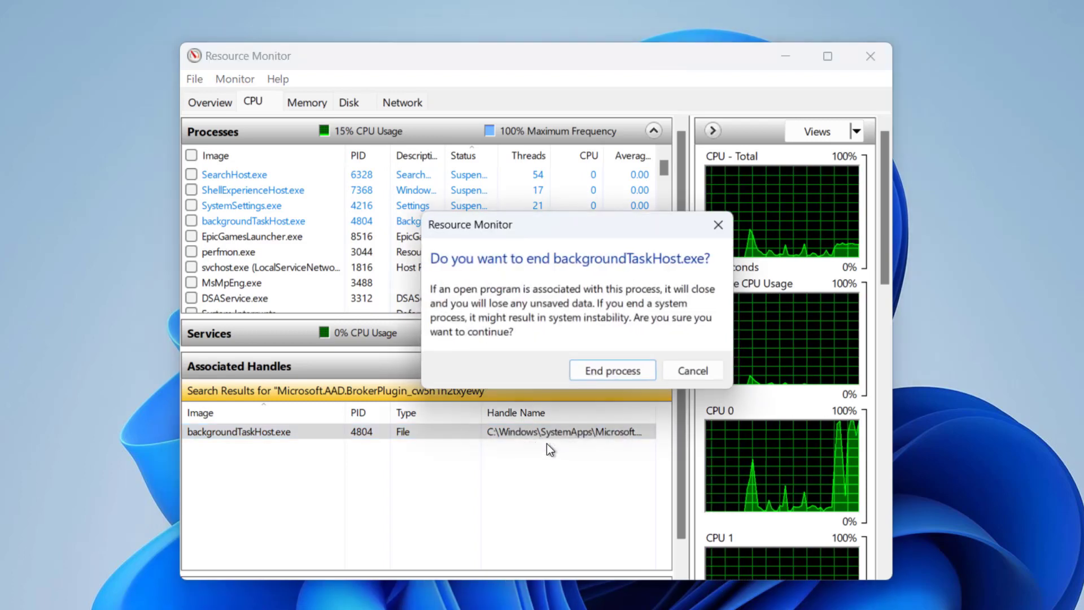
pyautogui.click(615, 373)
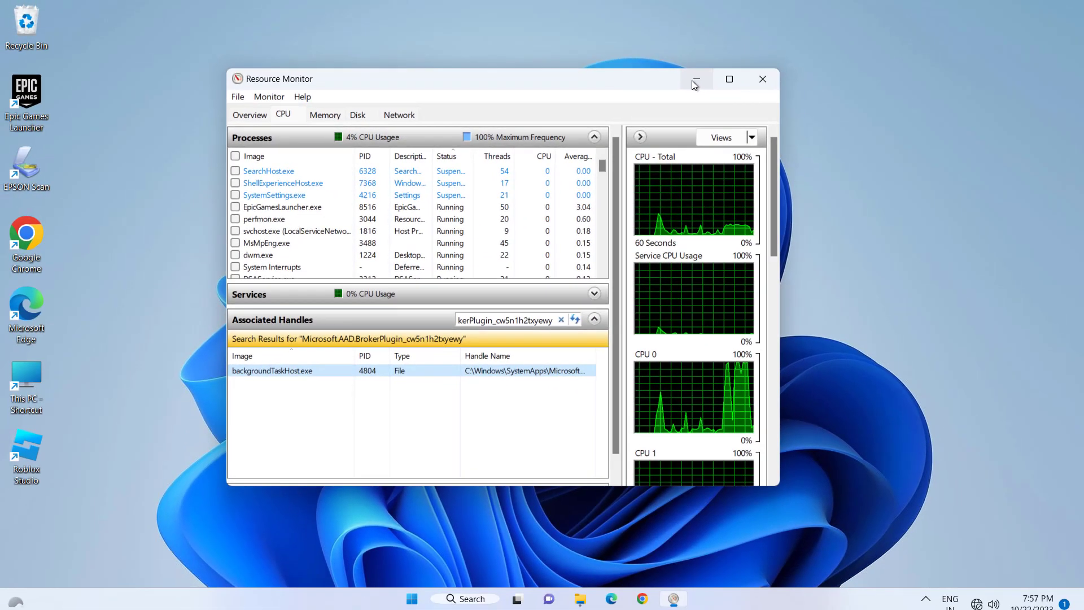
# Step: Minimize Resource Monitor, restore Explorer, and rename the BrokerPlugin folder with '.old' appended
pyautogui.click(694, 81)
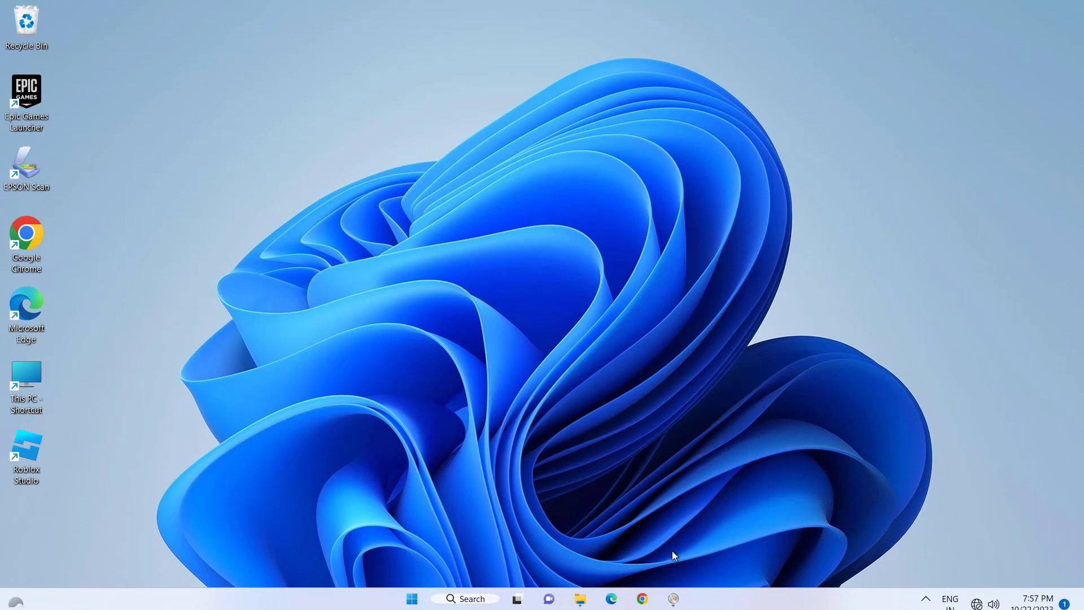
pyautogui.click(579, 599)
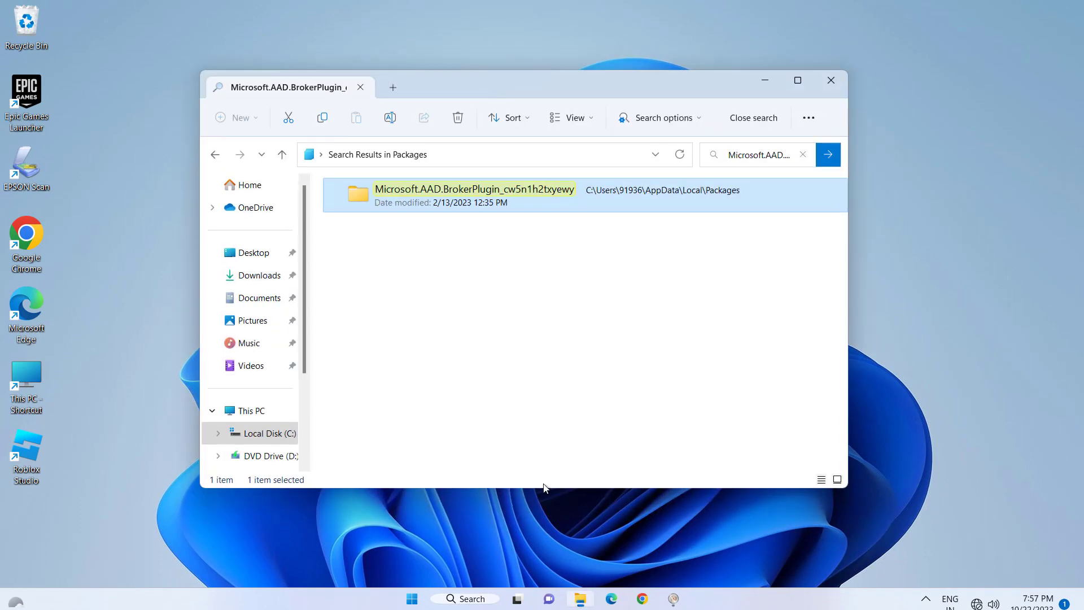
pyautogui.rightClick(550, 195)
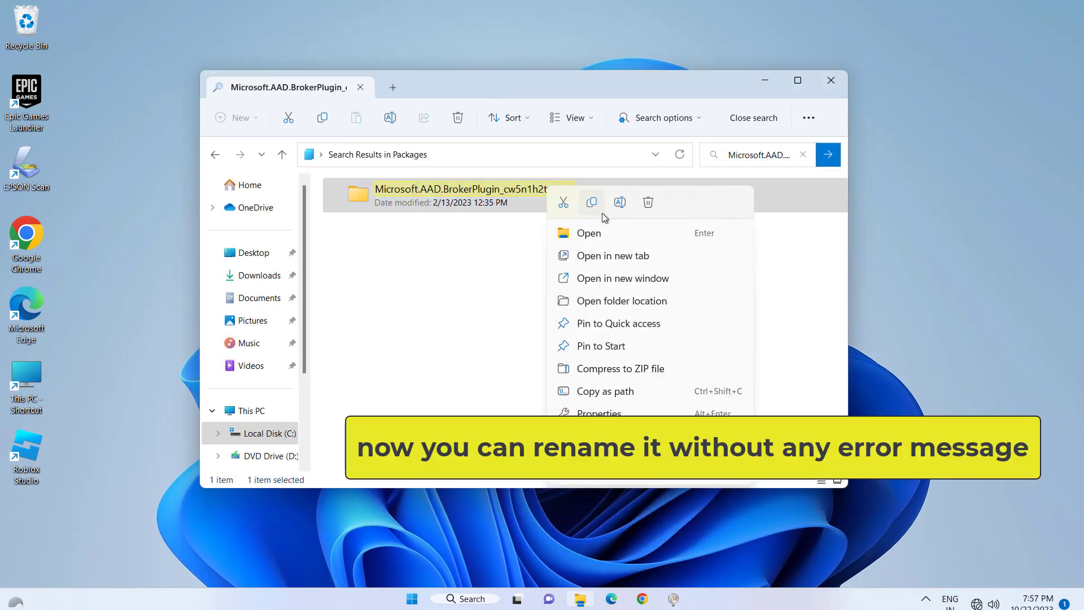
pyautogui.click(620, 202)
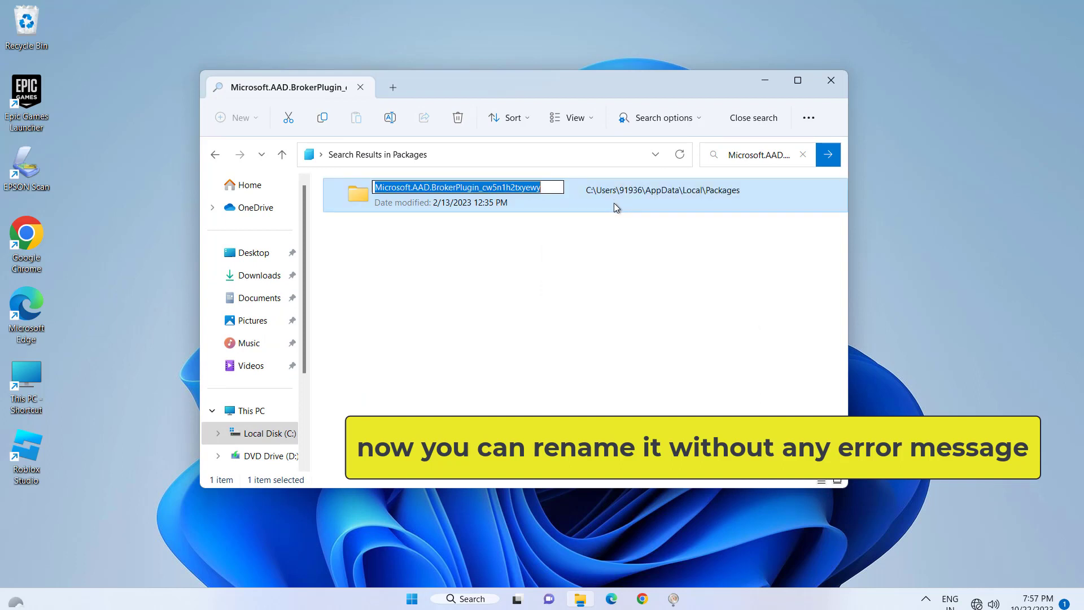
pyautogui.click(556, 191)
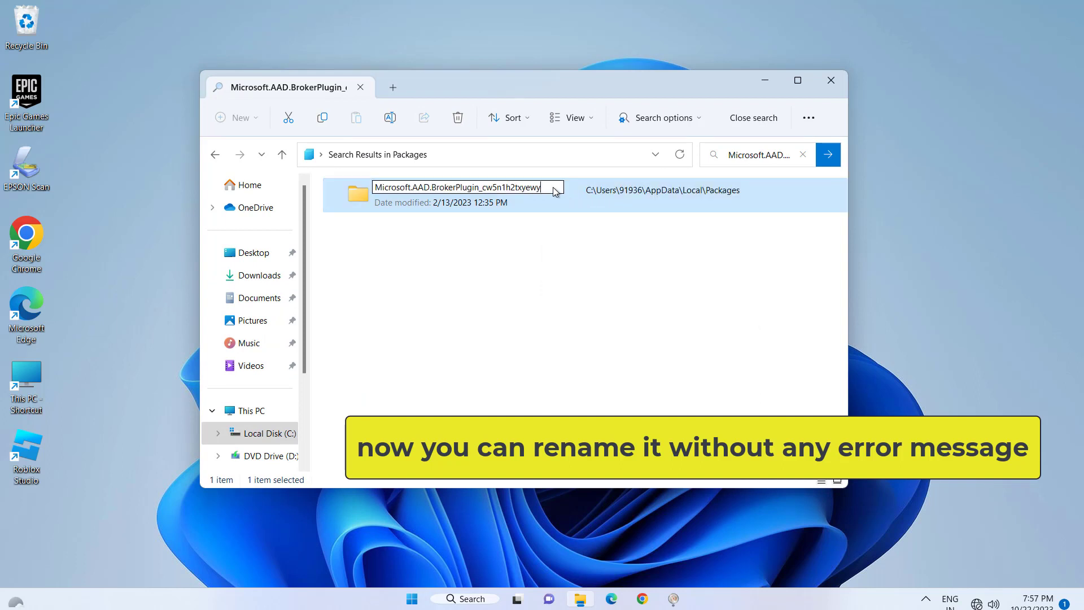
pyautogui.write('.old')
pyautogui.press('Return')
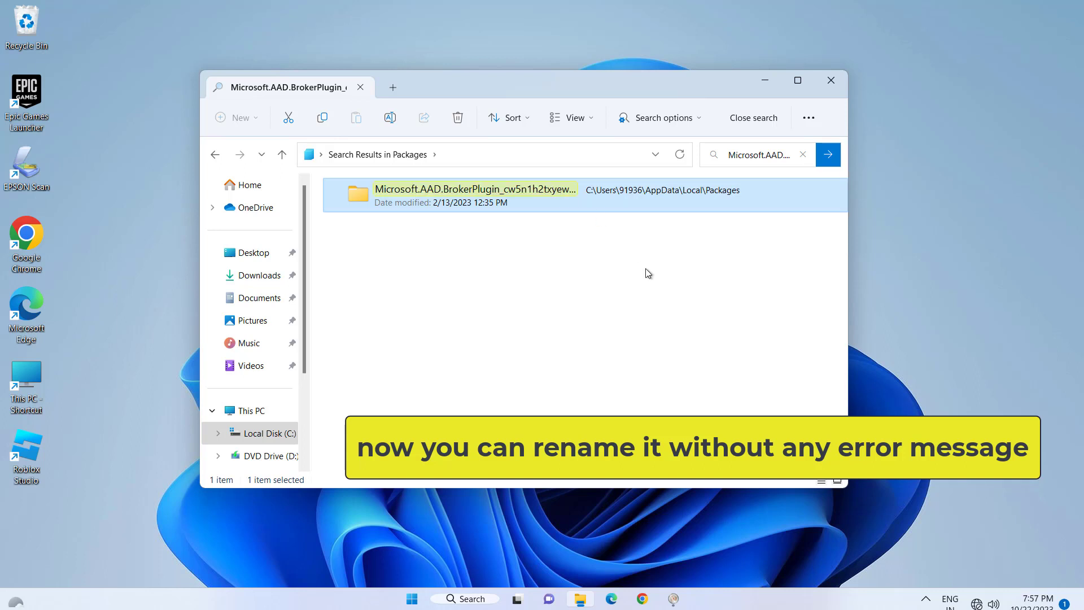
# Step: Reopen the renamed folder's name for editing twice more, placing the cursor at its end
pyautogui.rightClick(514, 189)
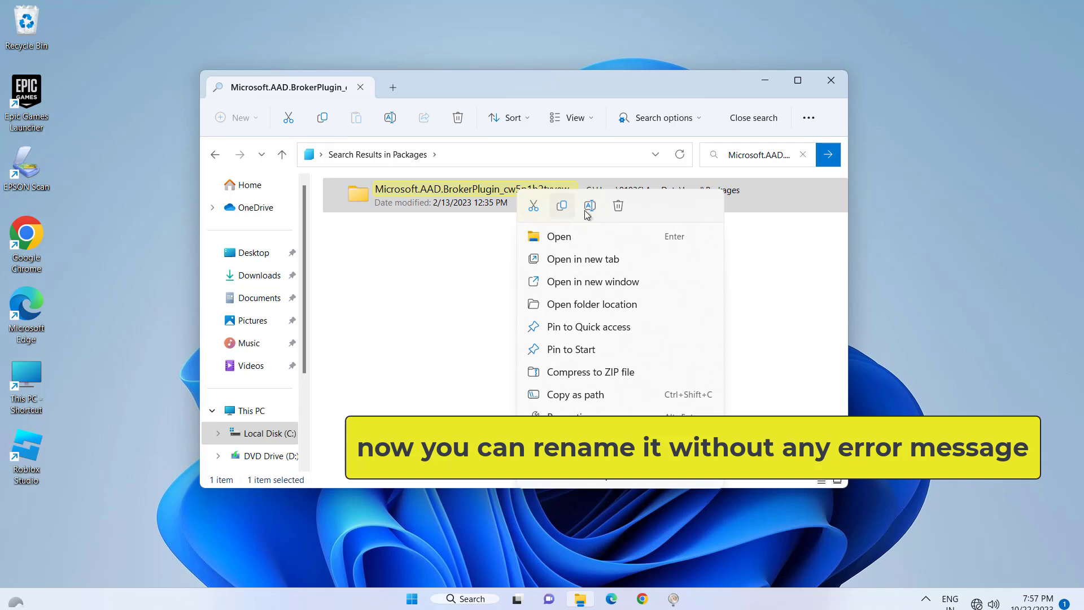
pyautogui.click(592, 206)
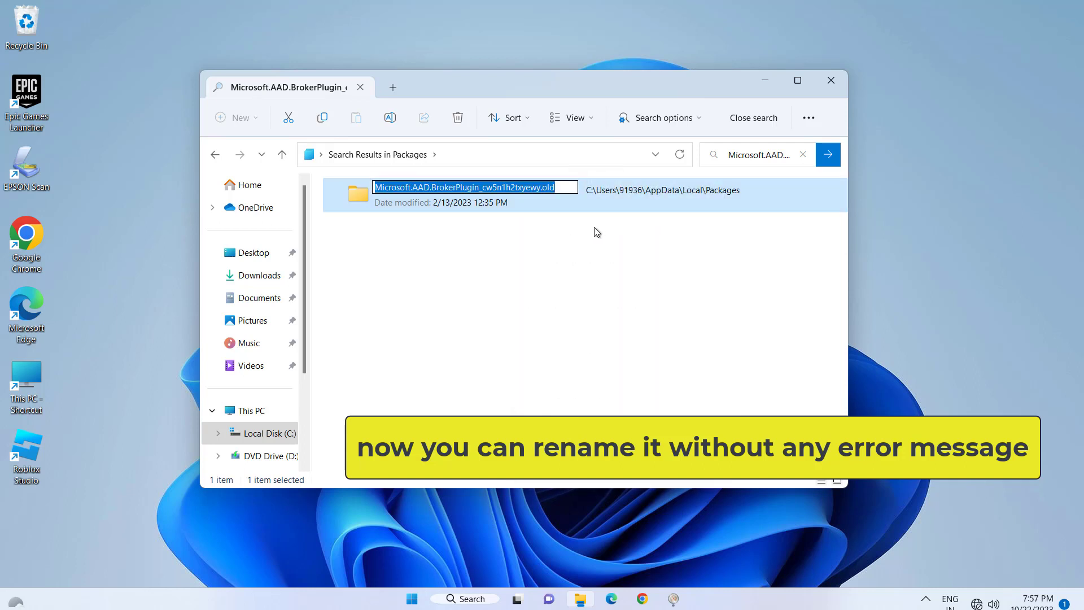
pyautogui.click(585, 231)
pyautogui.rightClick(553, 194)
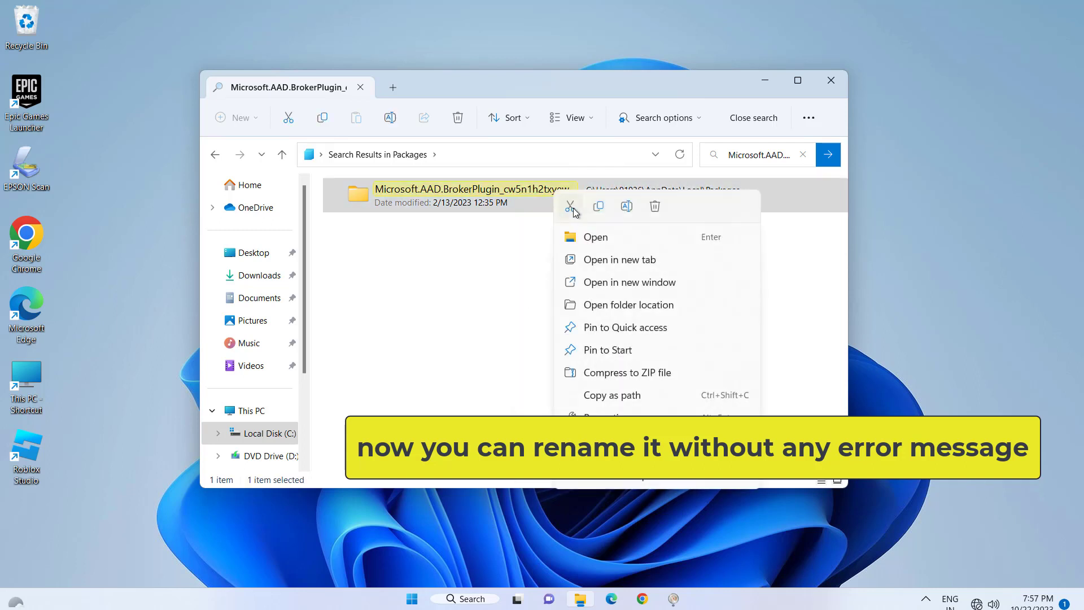
pyautogui.click(591, 210)
pyautogui.click(562, 188)
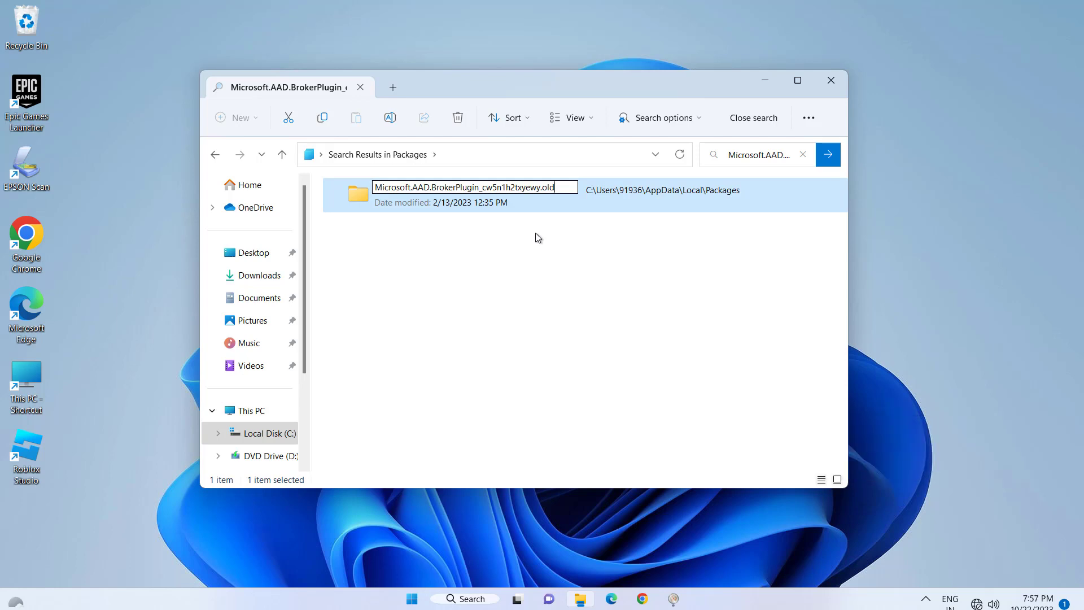
# Step: Close File Explorer and show the Start menu's power options for restarting
pyautogui.click(831, 81)
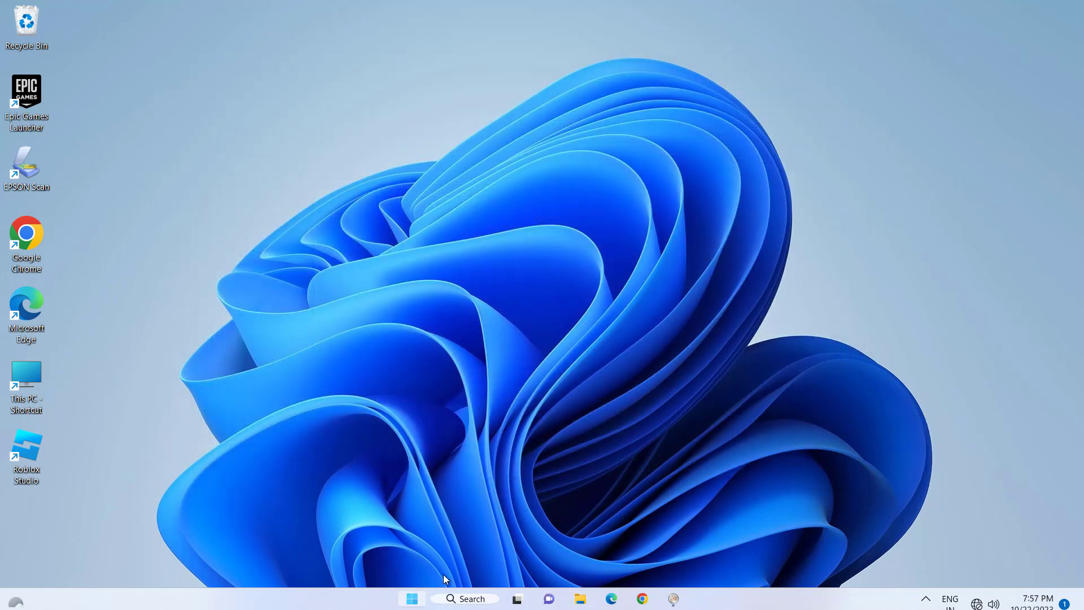
pyautogui.click(412, 598)
pyautogui.click(717, 558)
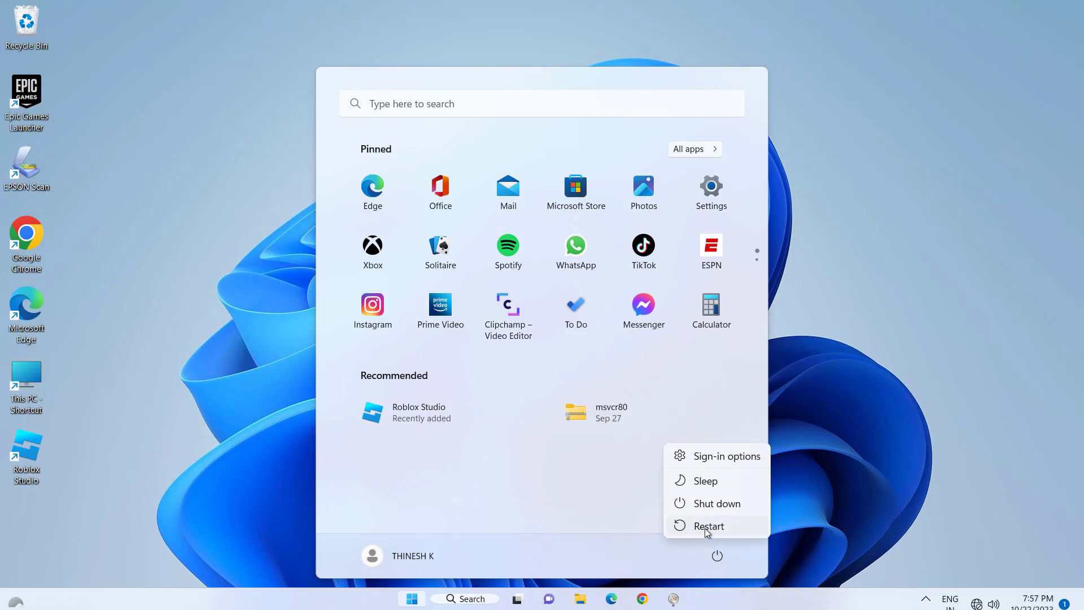